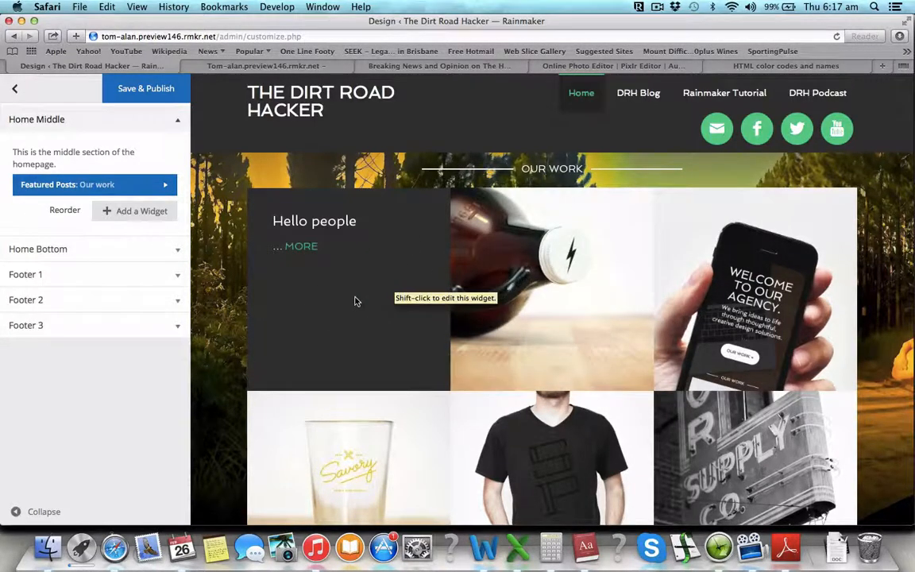
- Remove the "Our work" Featured Posts widget from the Home Middle section of the homepage
scroll(355, 301, "down", 2)
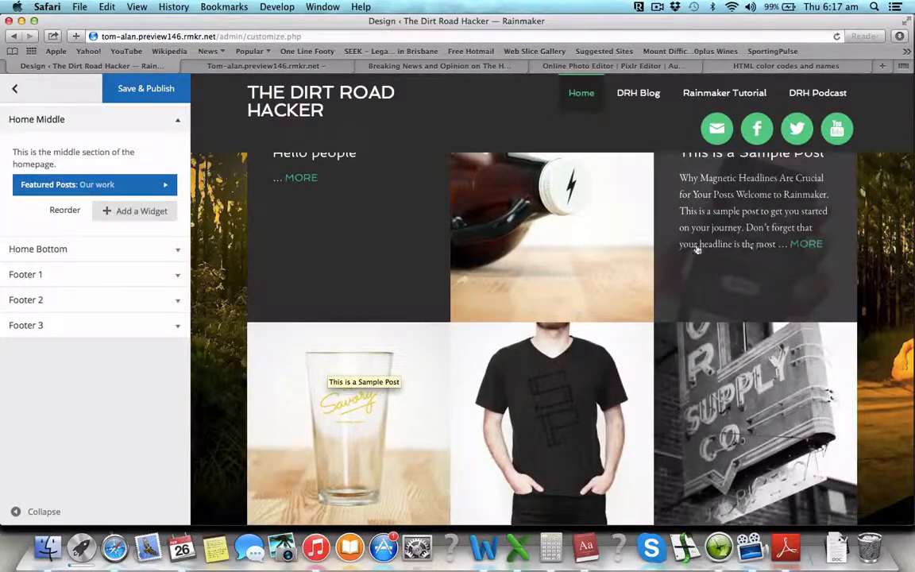
scroll(207, 256, "up", 10)
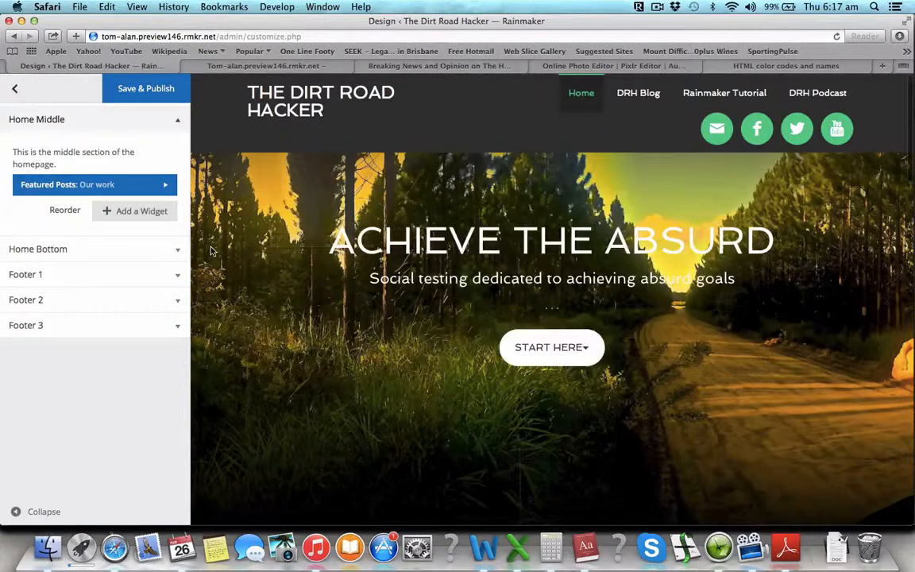
scroll(211, 251, "down", 15)
scroll(210, 250, "up", 6)
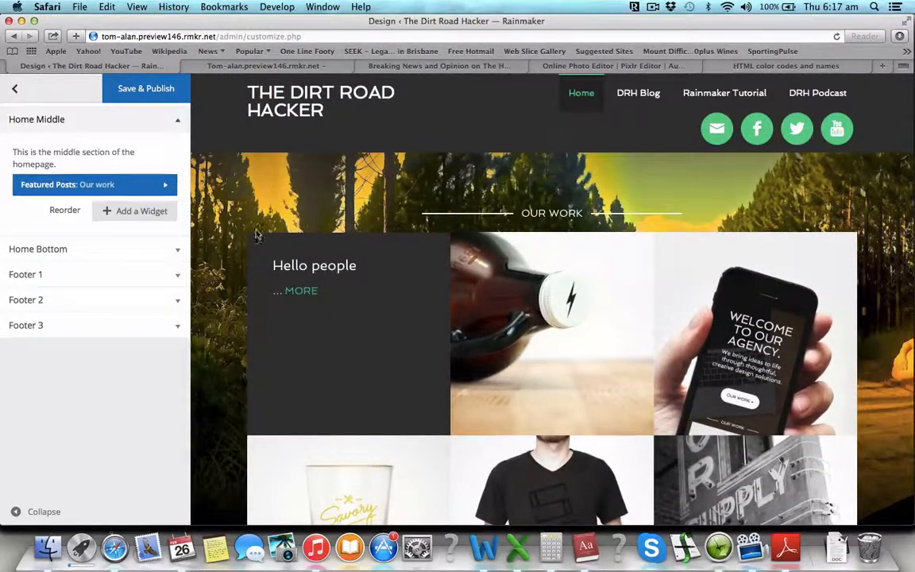
left_click(165, 192)
scroll(330, 403, "down", 3)
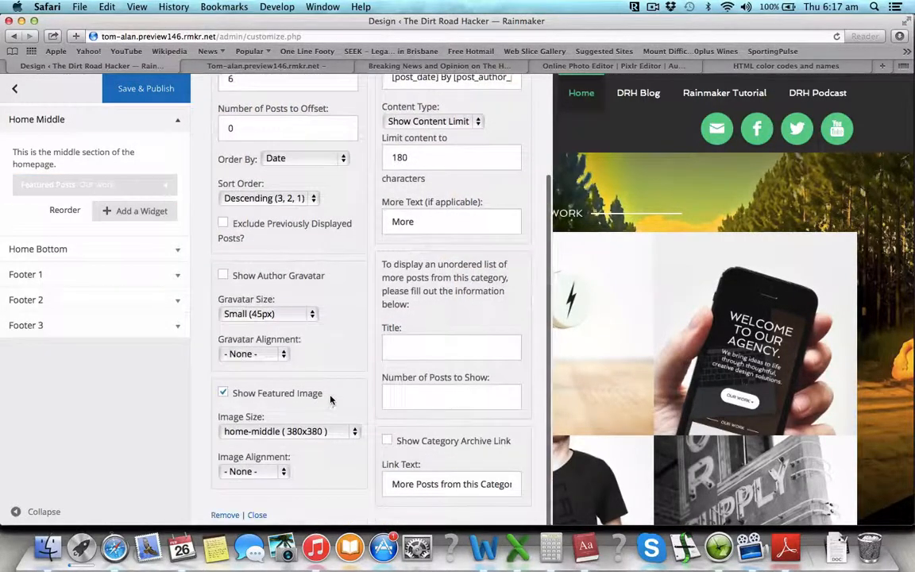
left_click(222, 515)
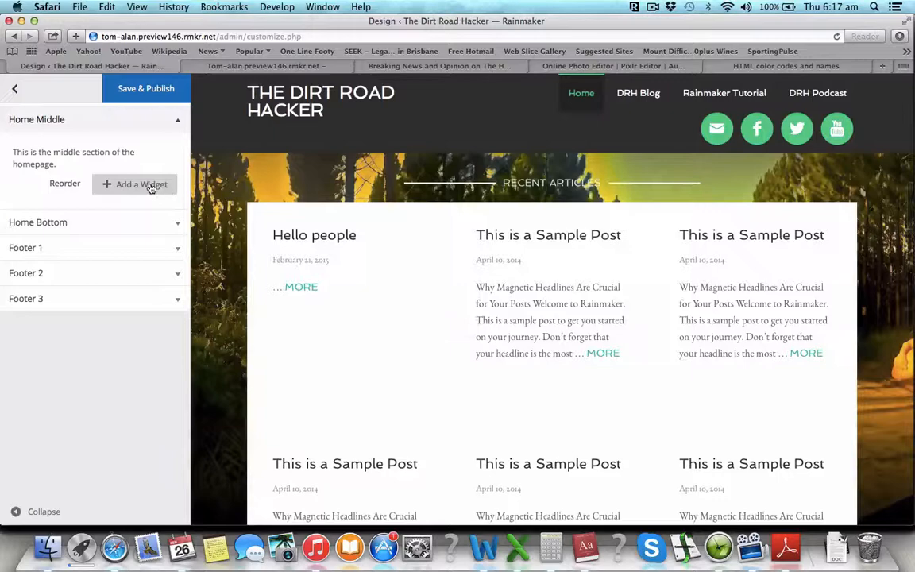
- Add a Text widget to the Home Middle section, leaving its title and content empty
left_click(151, 186)
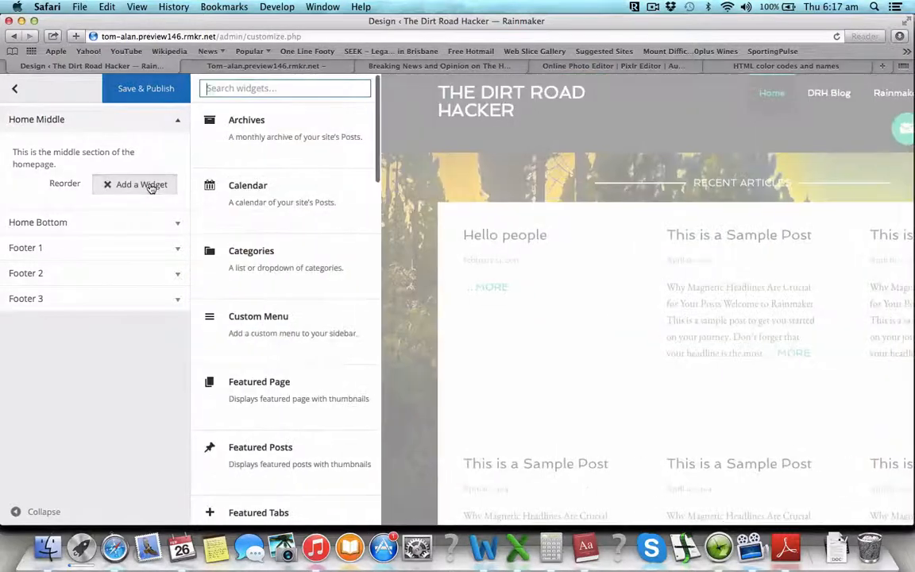
scroll(242, 314, "down", 15)
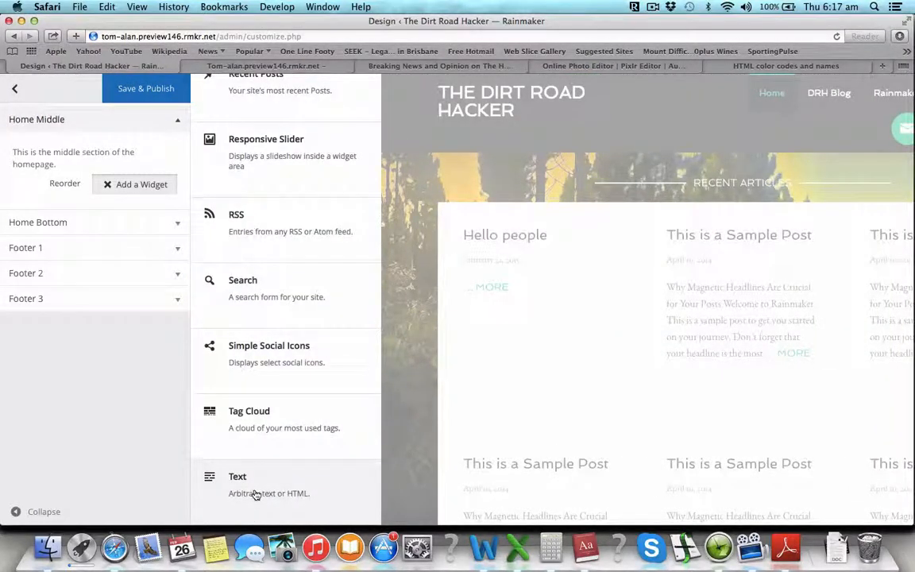
left_click(255, 494)
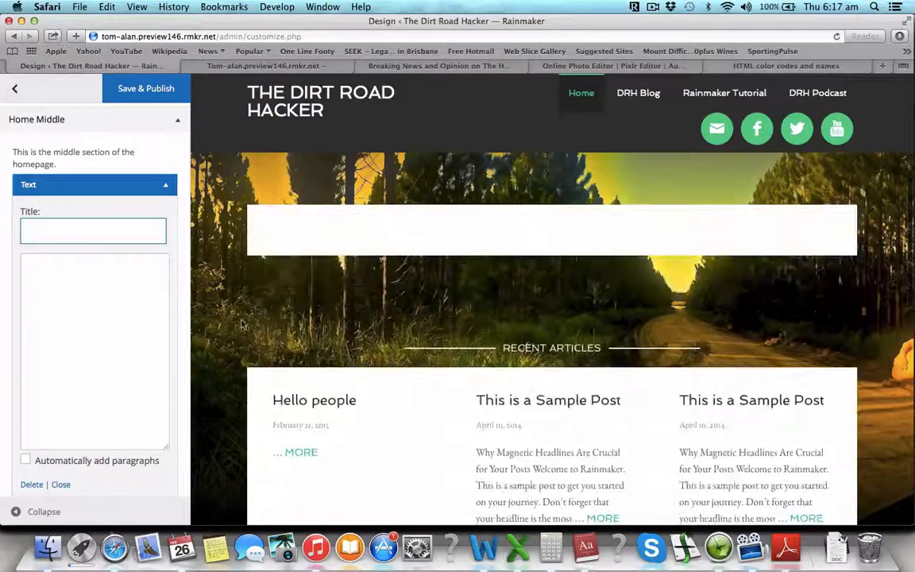
- Expand the Home Bottom section to show the widgets it contains
scroll(154, 392, "down", 3)
scroll(154, 394, "up", 5)
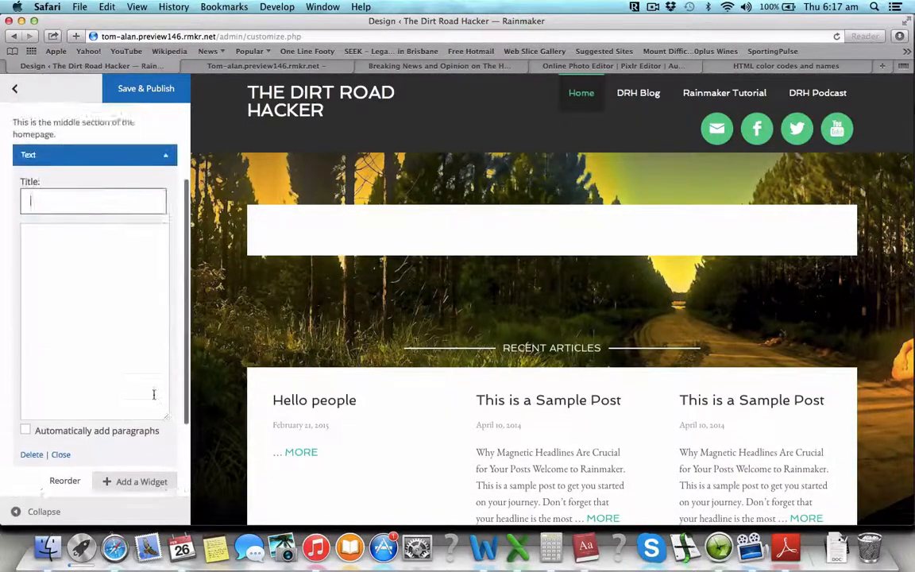
scroll(154, 395, "down", 5)
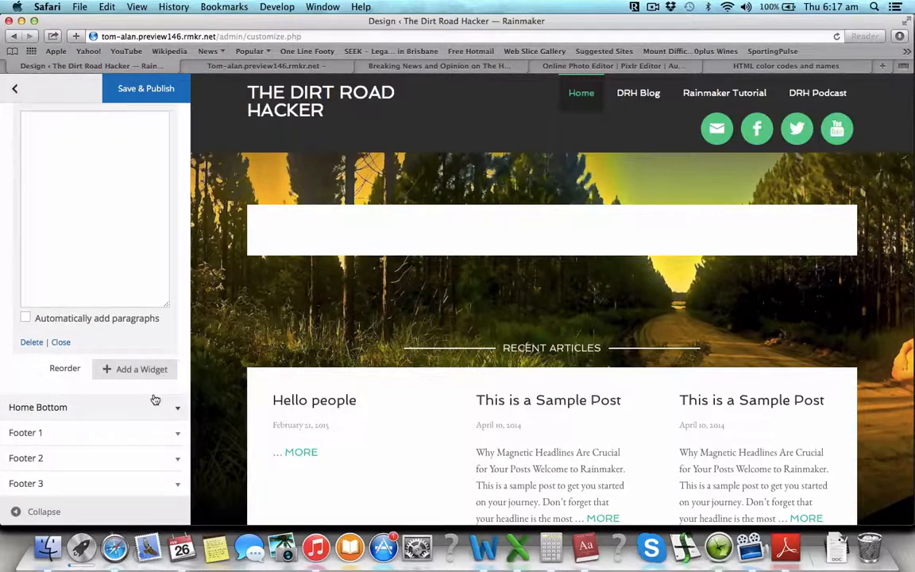
left_click(176, 411)
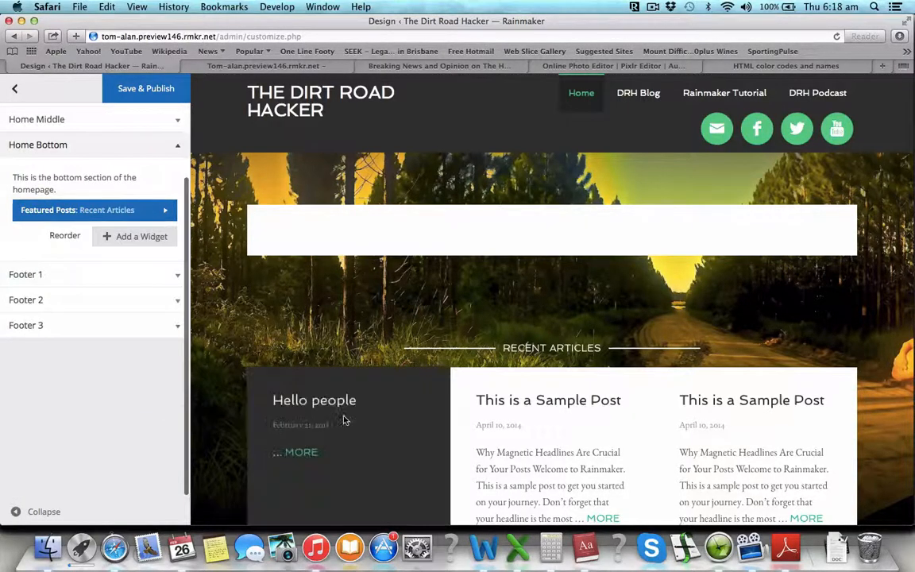
- Examine the Recent Articles posts that the Home Bottom section shows in the homepage preview
scroll(347, 419, "down", 6)
scroll(343, 419, "down", 3)
scroll(344, 419, "up", 7)
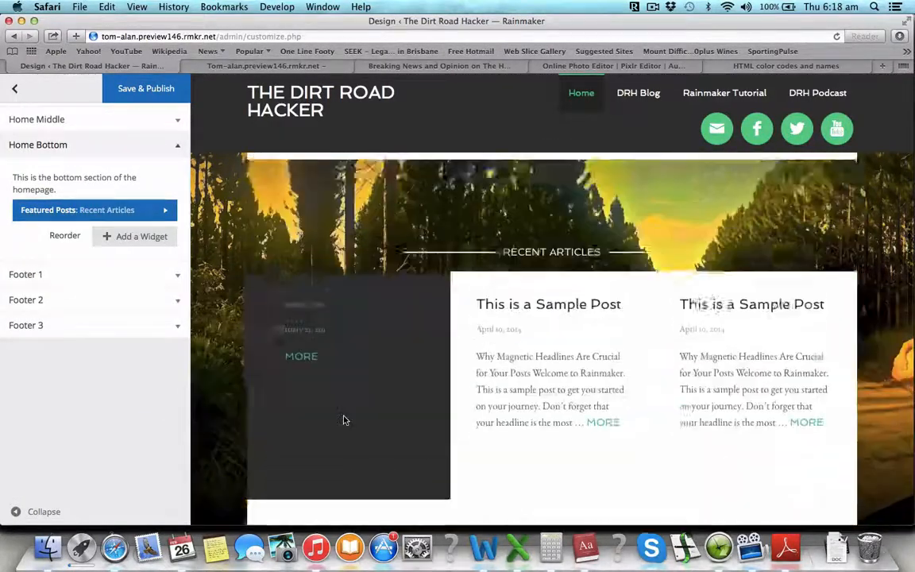
scroll(224, 391, "down", 1)
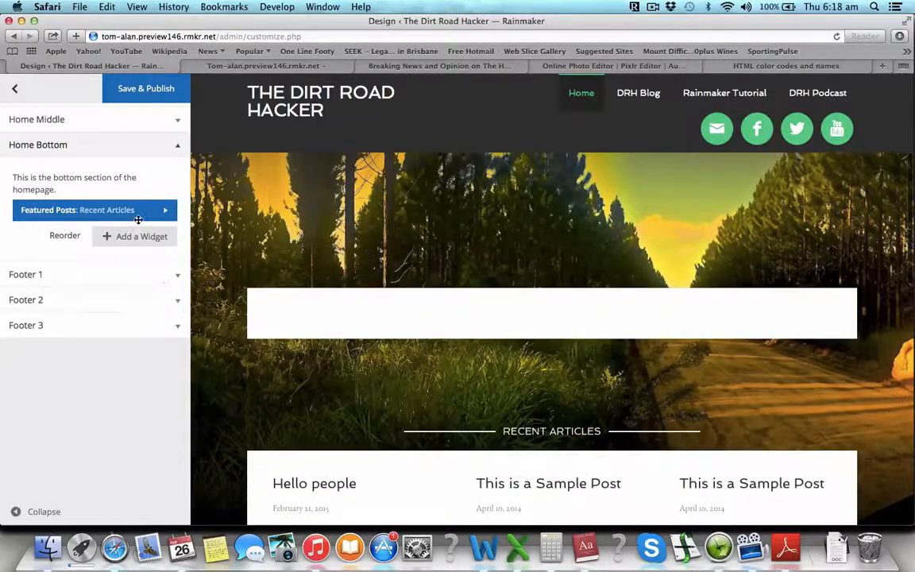
scroll(255, 360, "down", 8)
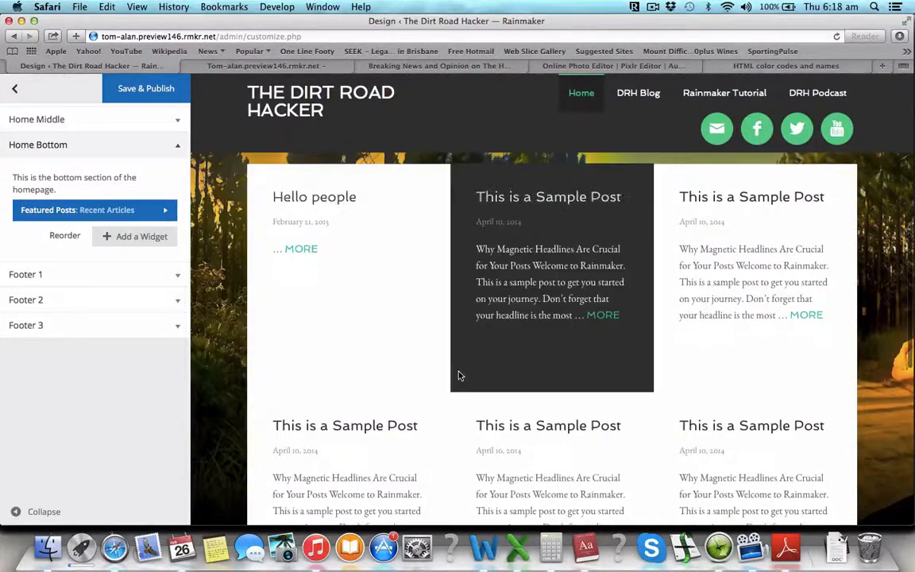
scroll(704, 418, "down", 3)
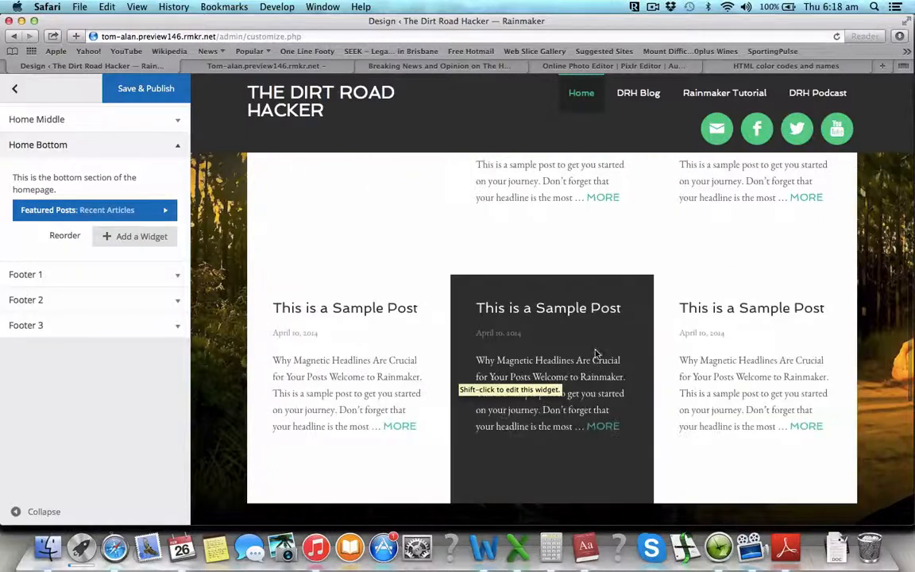
scroll(597, 354, "up", 5)
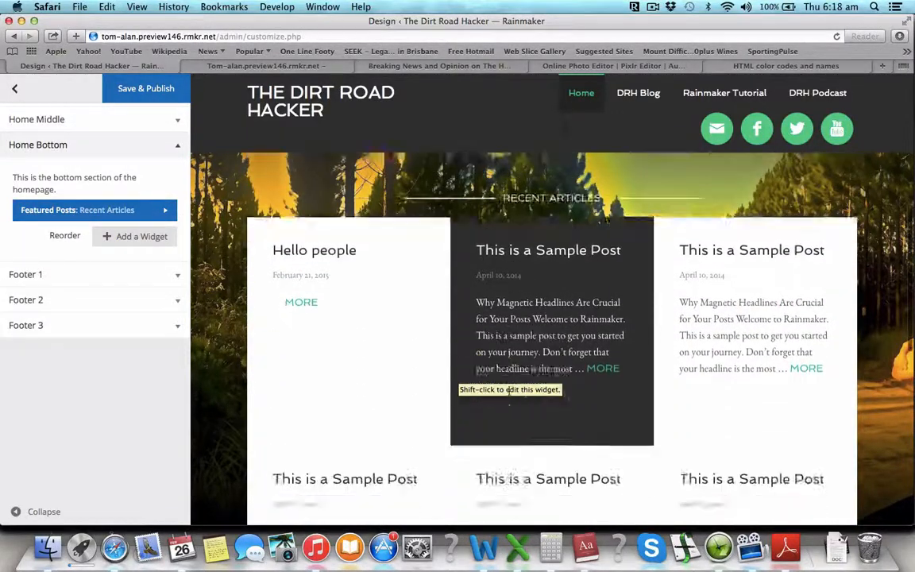
scroll(508, 397, "down", 9)
scroll(512, 407, "up", 10)
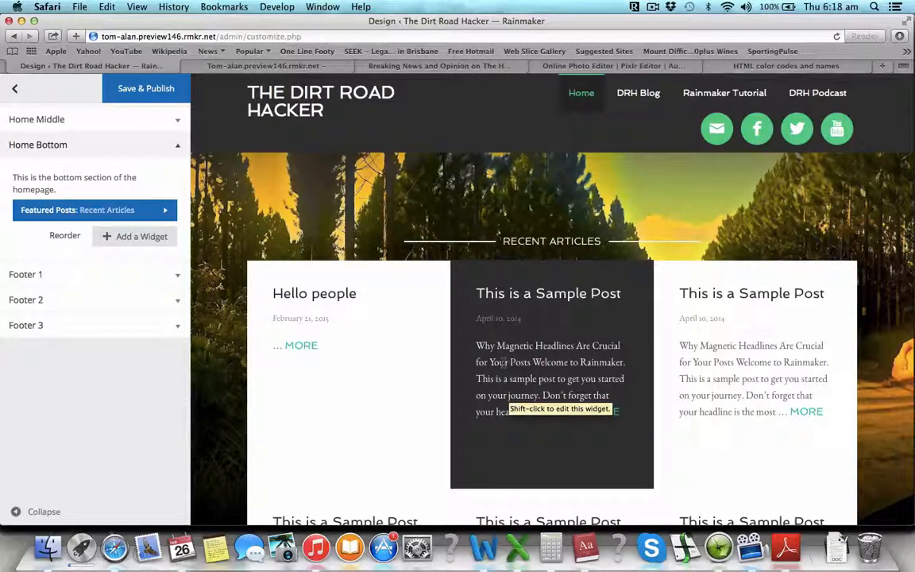
- Remove the "Recent Articles" Featured Posts widget from the Home Bottom section
left_click(163, 211)
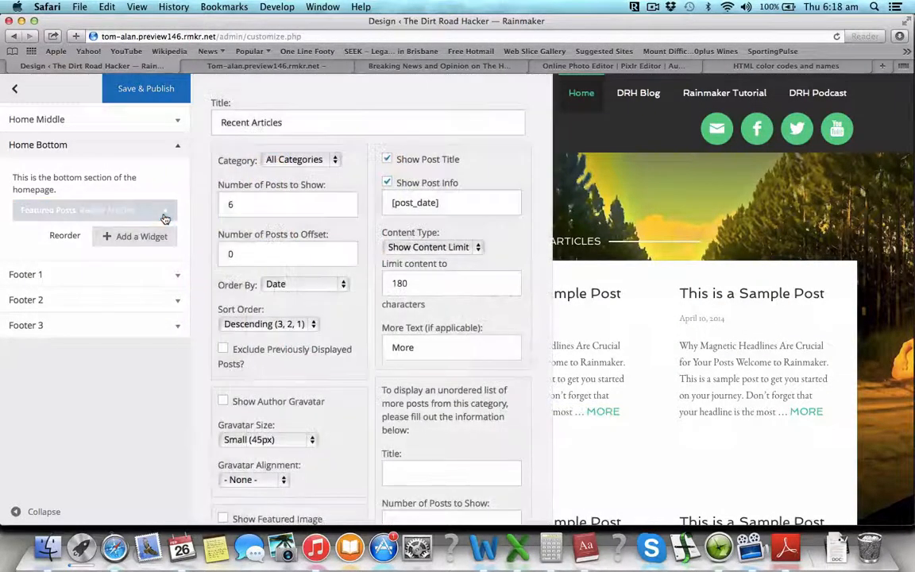
scroll(225, 308, "down", 2)
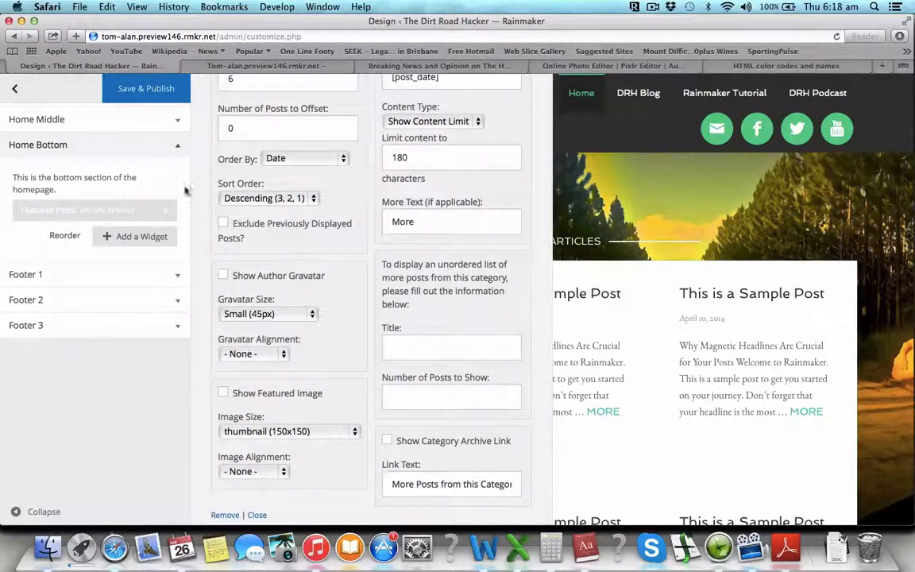
left_click(167, 210)
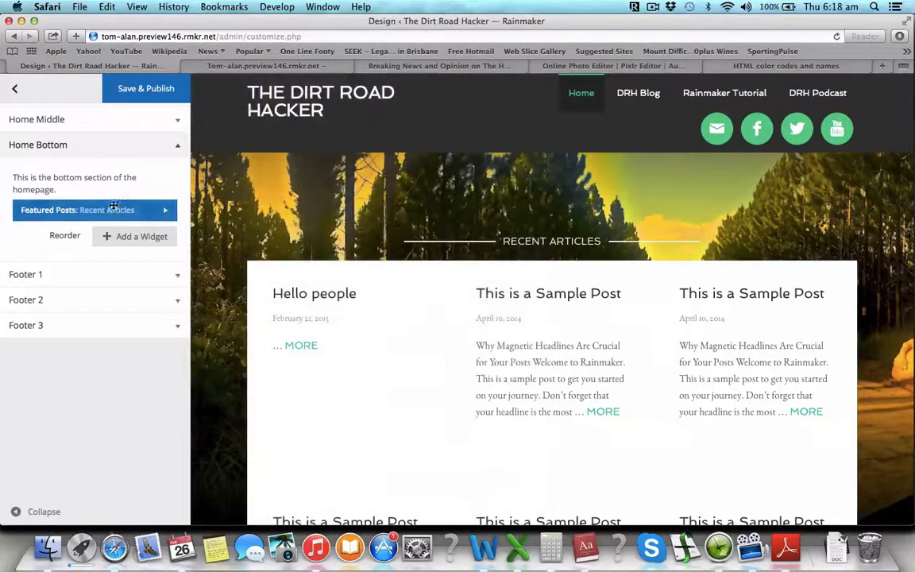
left_click(164, 213)
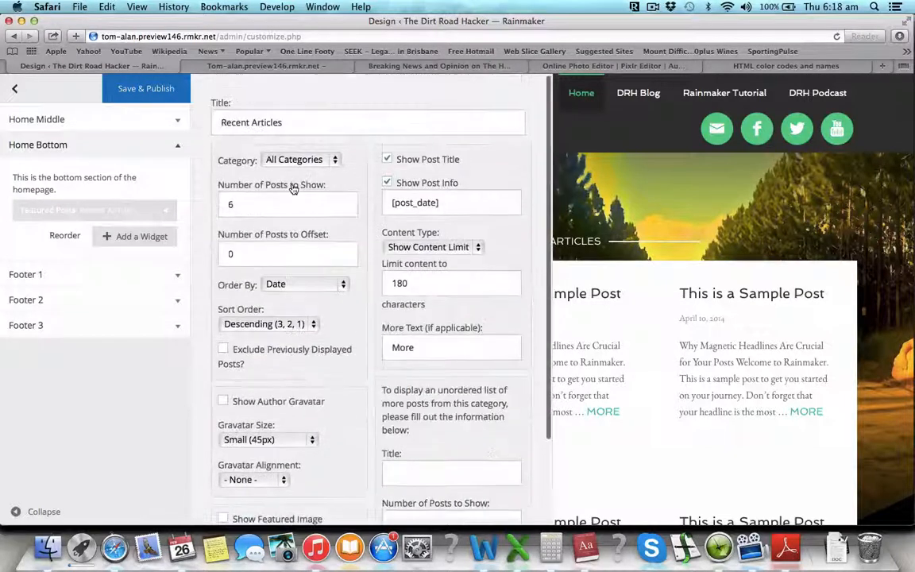
scroll(293, 183, "down", 2)
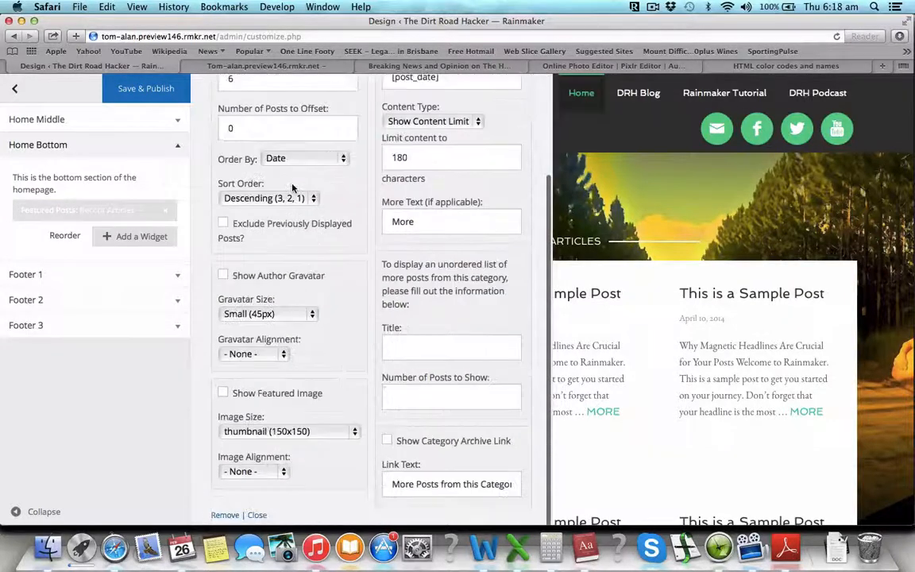
left_click(225, 514)
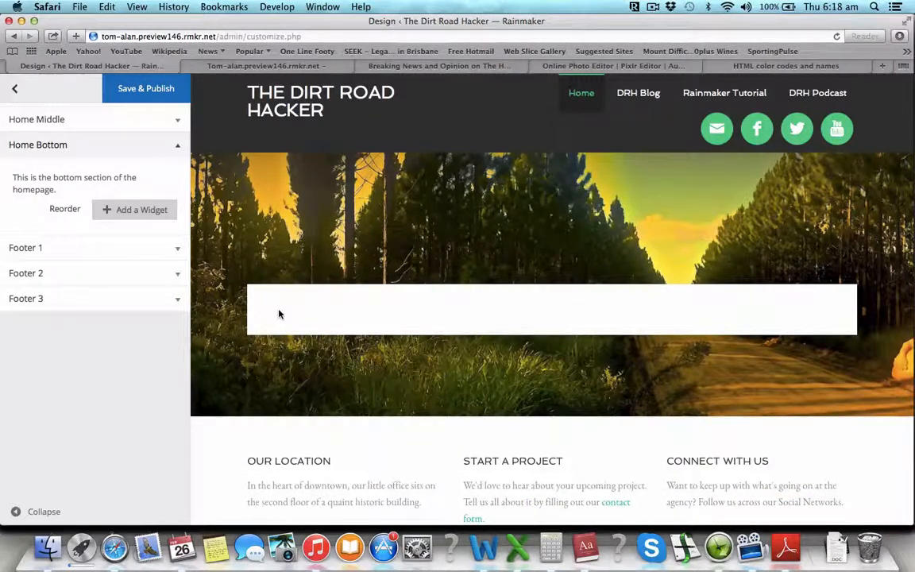
- Add an Opt in Form widget to the Home Bottom section
left_click(155, 216)
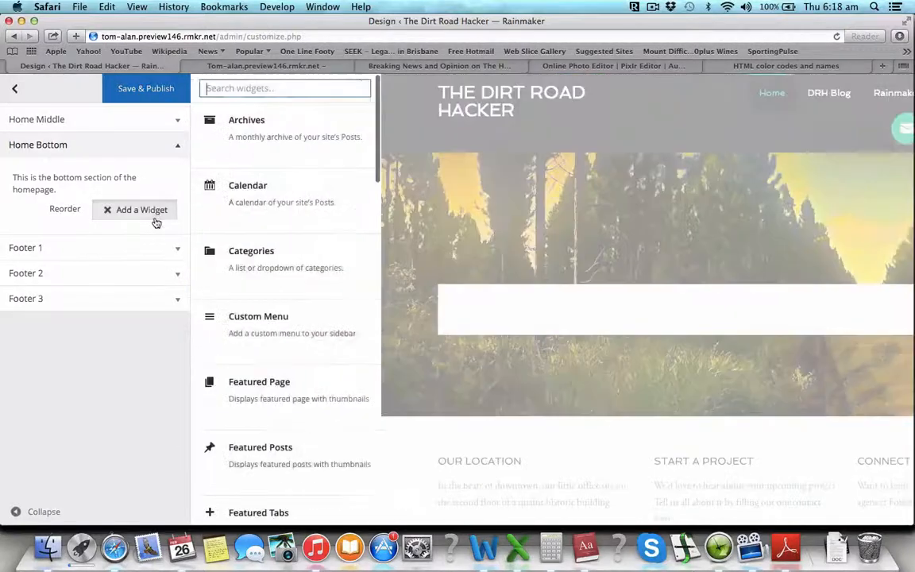
scroll(280, 391, "down", 10)
scroll(278, 392, "down", 10)
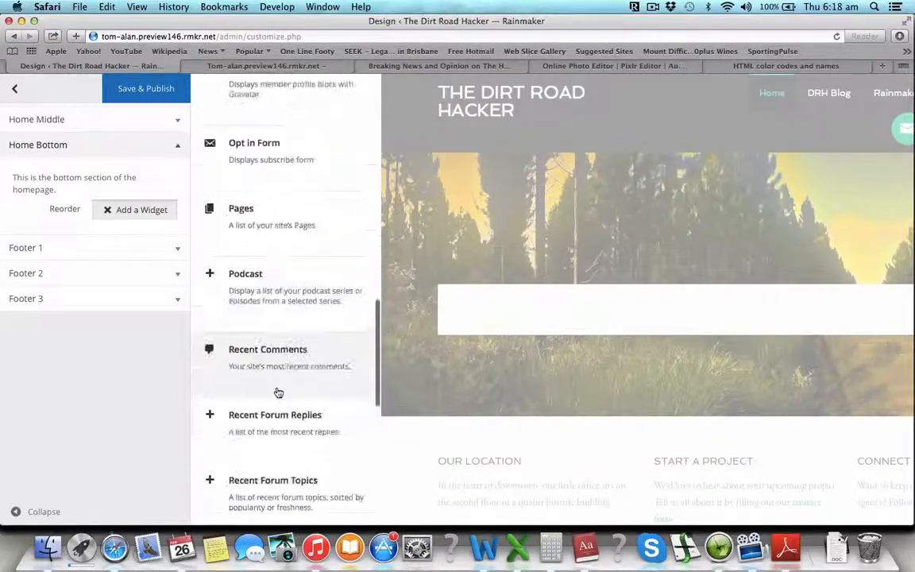
scroll(278, 393, "down", 6)
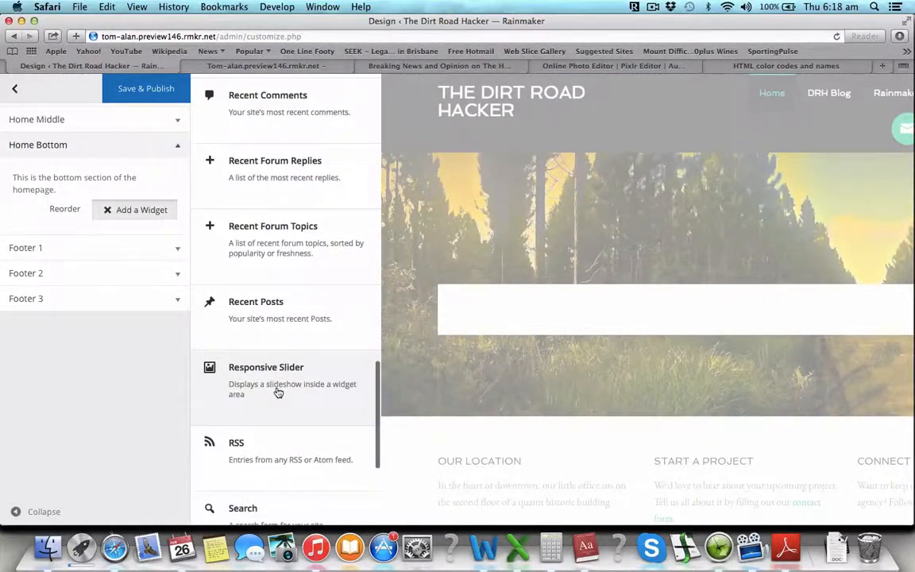
scroll(278, 393, "up", 8)
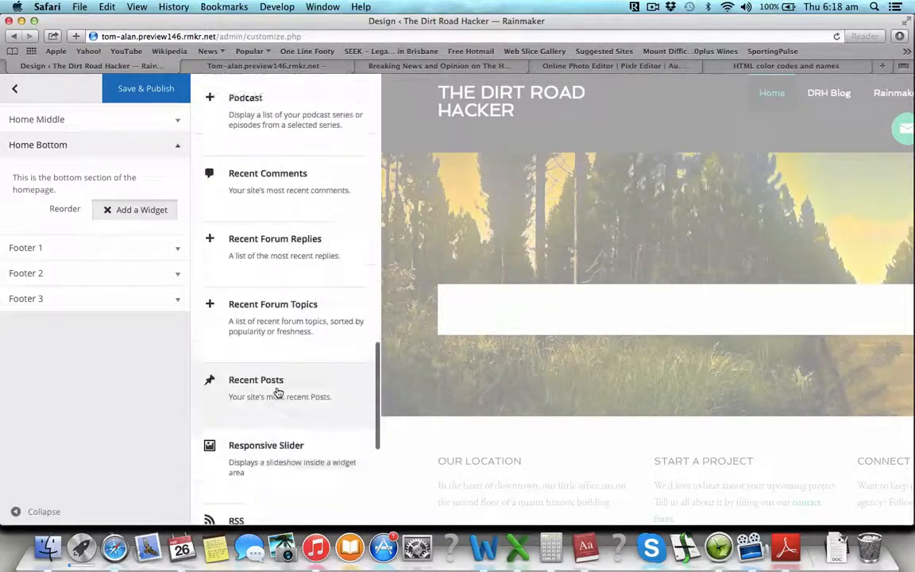
scroll(278, 392, "up", 5)
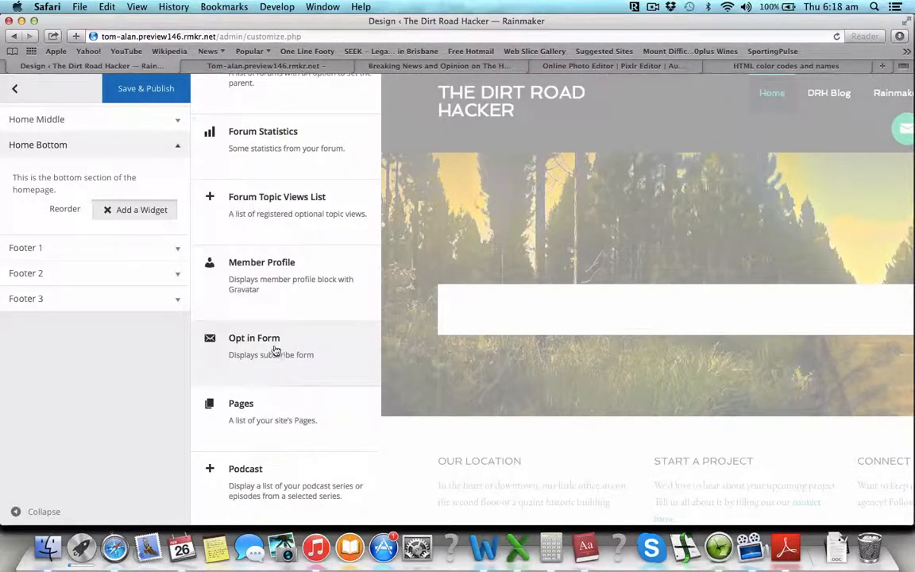
left_click(275, 349)
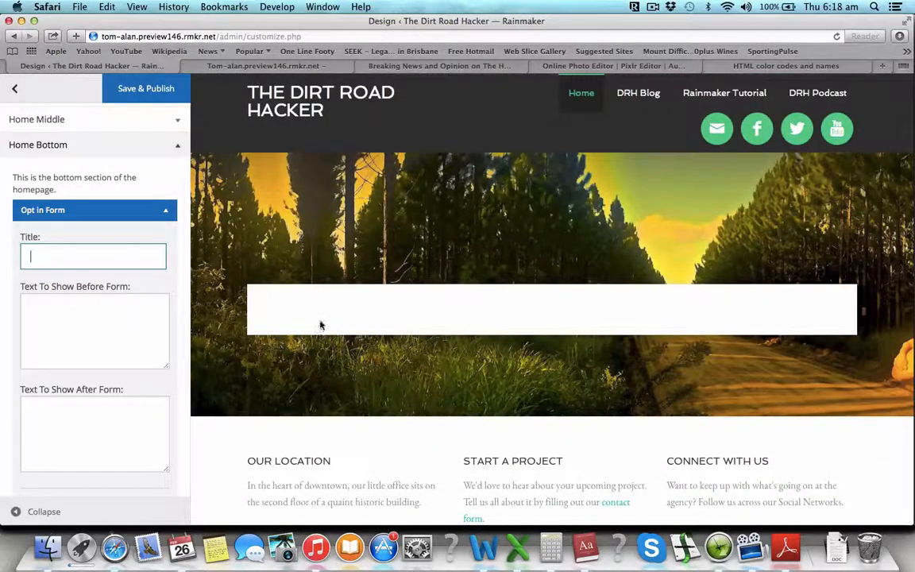
- Review the Opt in Form widget's fields and add a Responsive Slider widget below it in the Home Bottom section
scroll(107, 361, "down", 2)
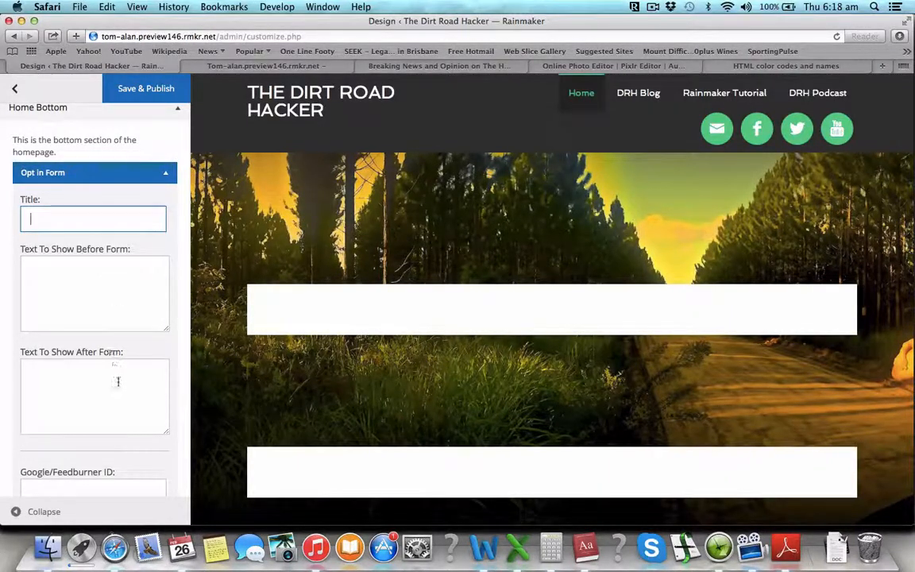
scroll(119, 384, "down", 3)
scroll(121, 389, "up", 2)
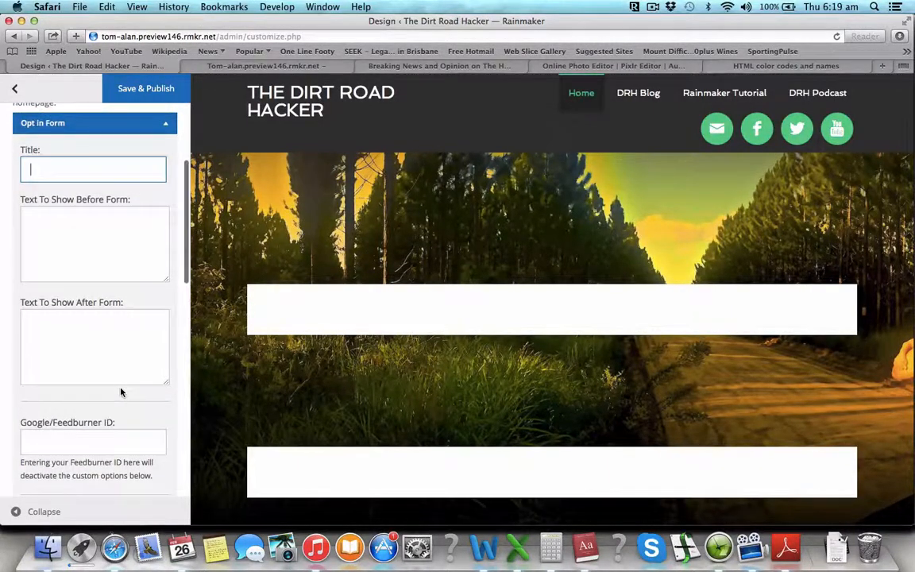
scroll(119, 381, "down", 8)
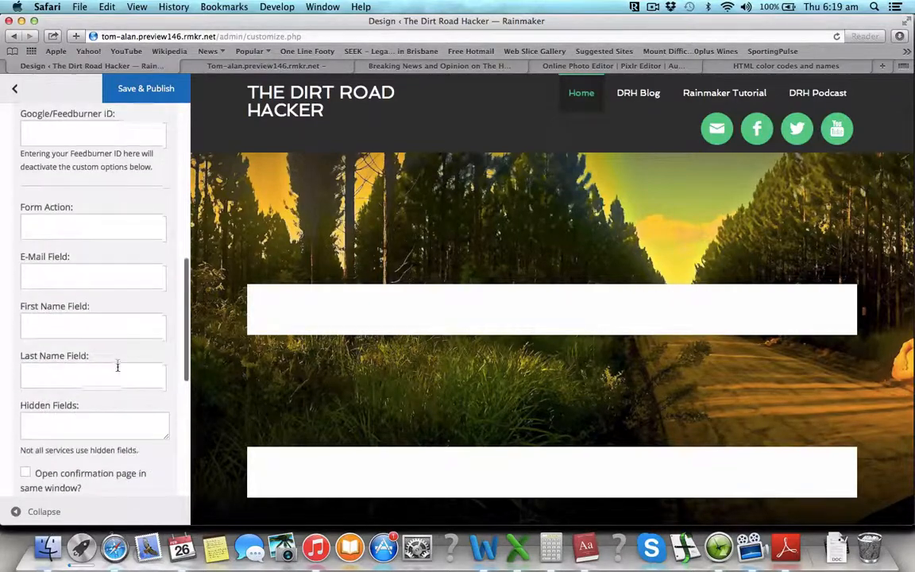
scroll(118, 367, "down", 9)
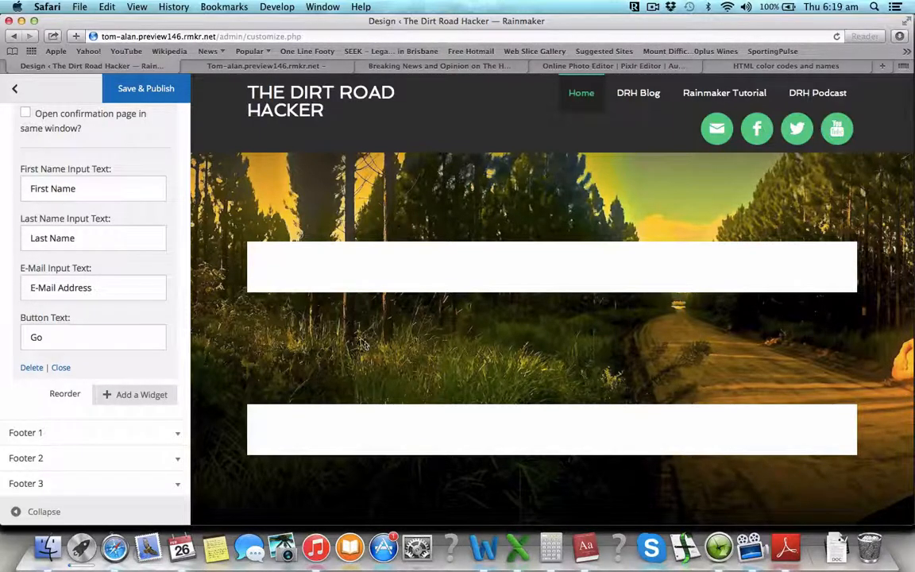
left_click(145, 395)
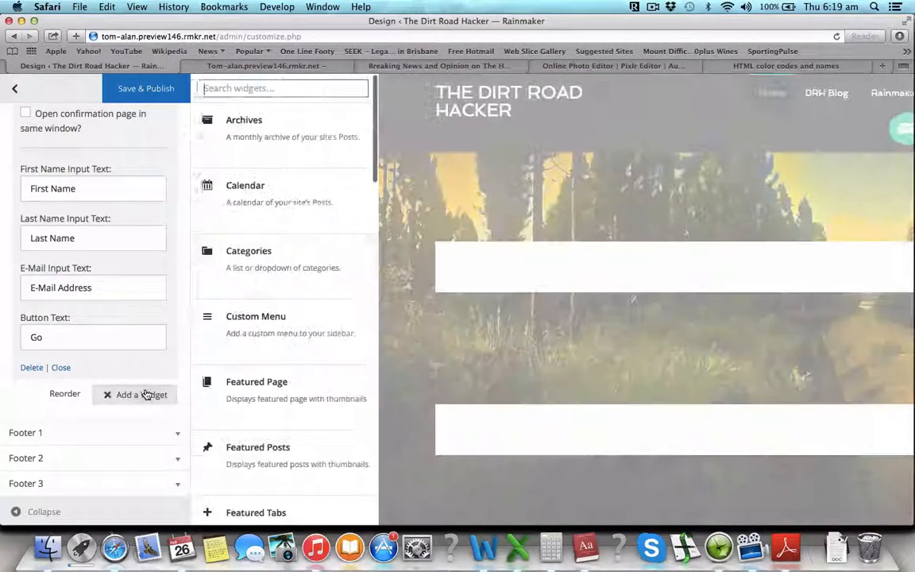
scroll(287, 408, "down", 10)
scroll(287, 408, "down", 10)
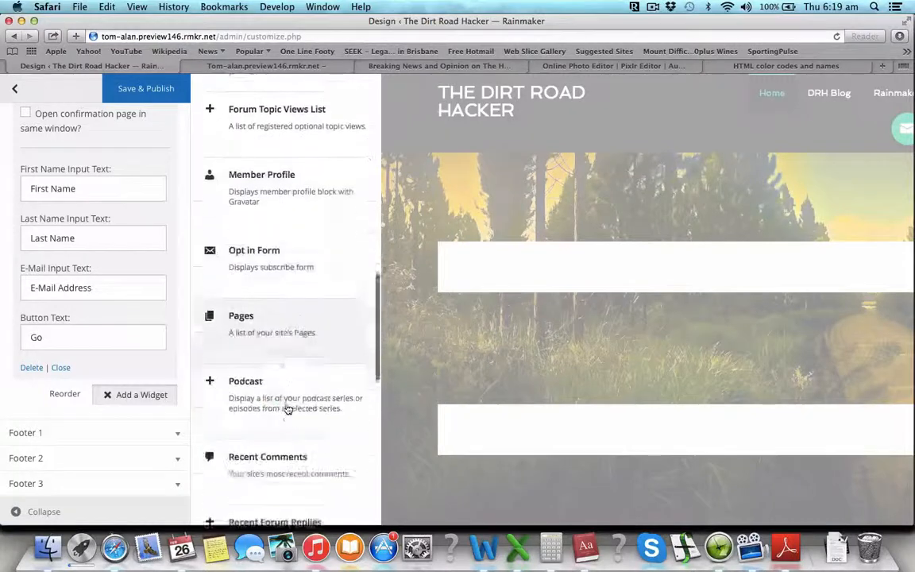
scroll(287, 408, "down", 5)
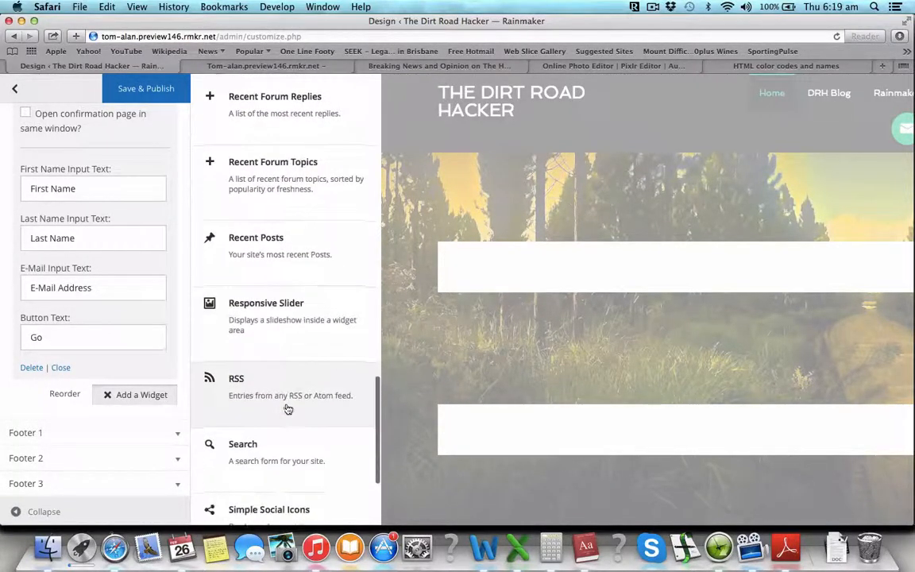
left_click(289, 310)
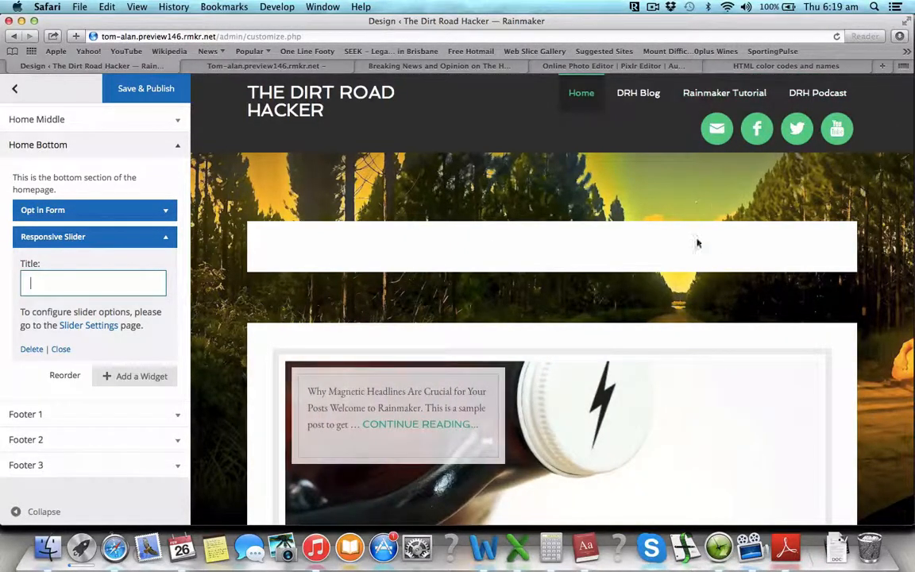
- Examine the responsive slider, the widget areas around it and the footer in the homepage preview
scroll(697, 259, "down", 10)
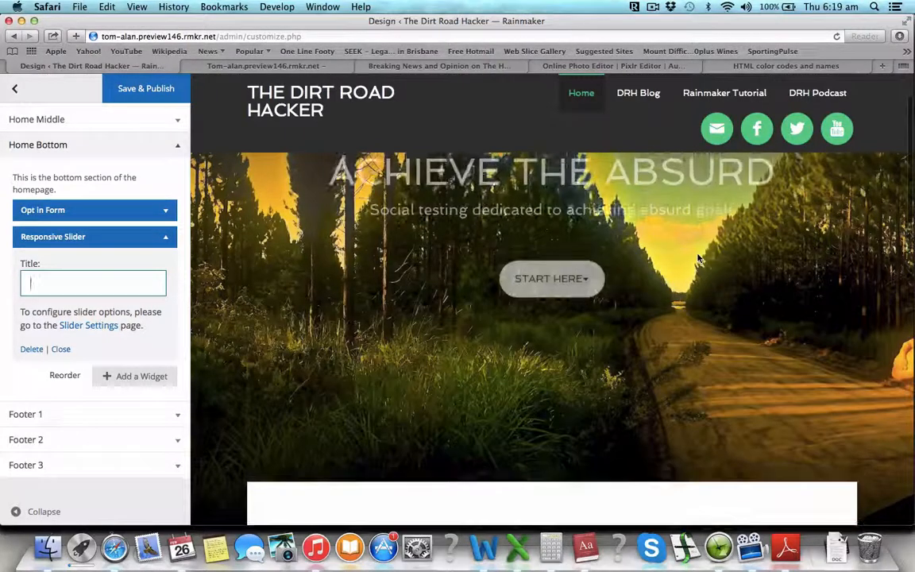
scroll(697, 259, "down", 10)
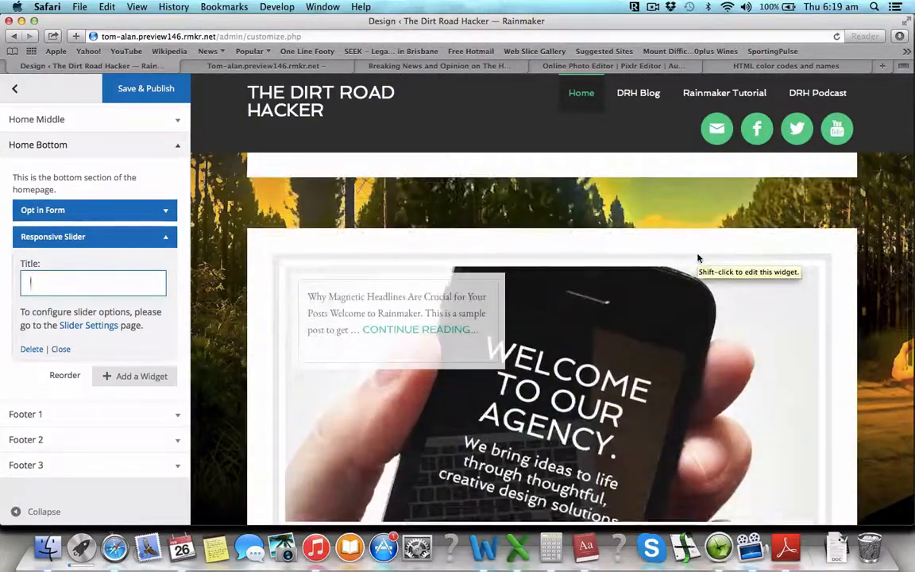
scroll(697, 258, "down", 5)
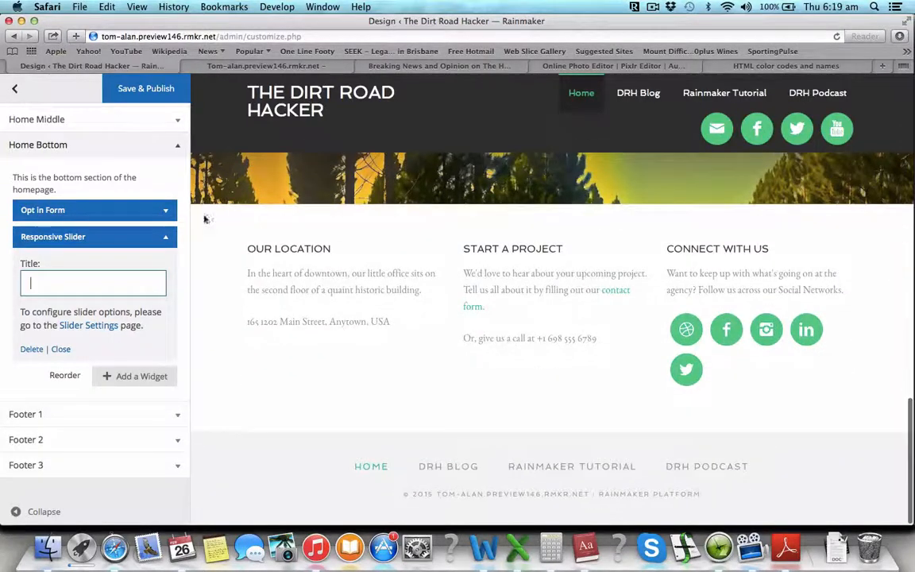
scroll(123, 315, "up", 1)
scroll(123, 315, "down", 1)
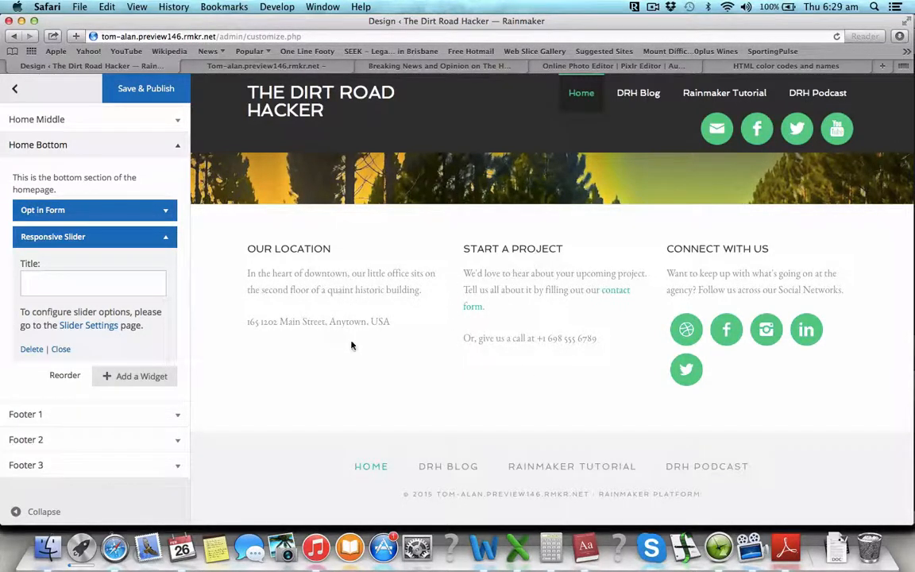
scroll(435, 400, "up", 8)
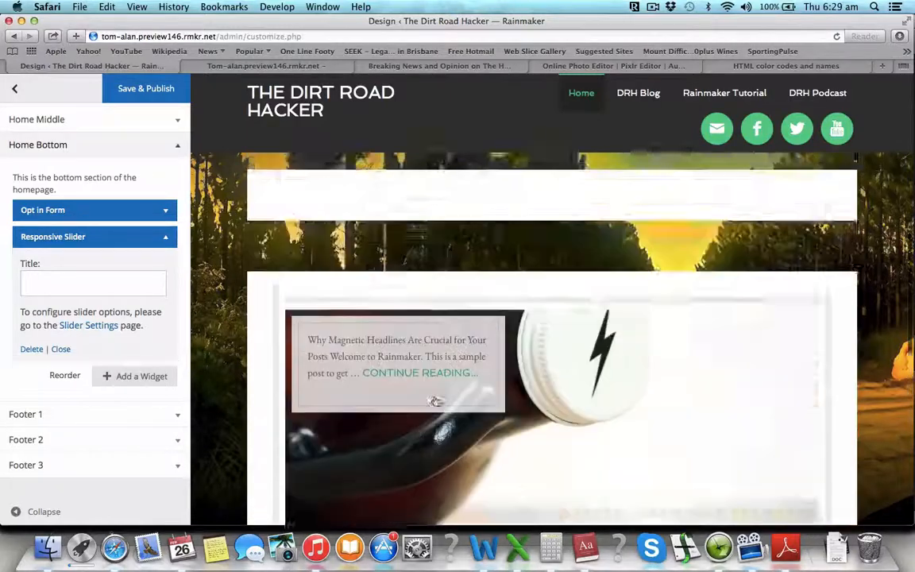
scroll(435, 400, "up", 5)
scroll(434, 400, "down", 10)
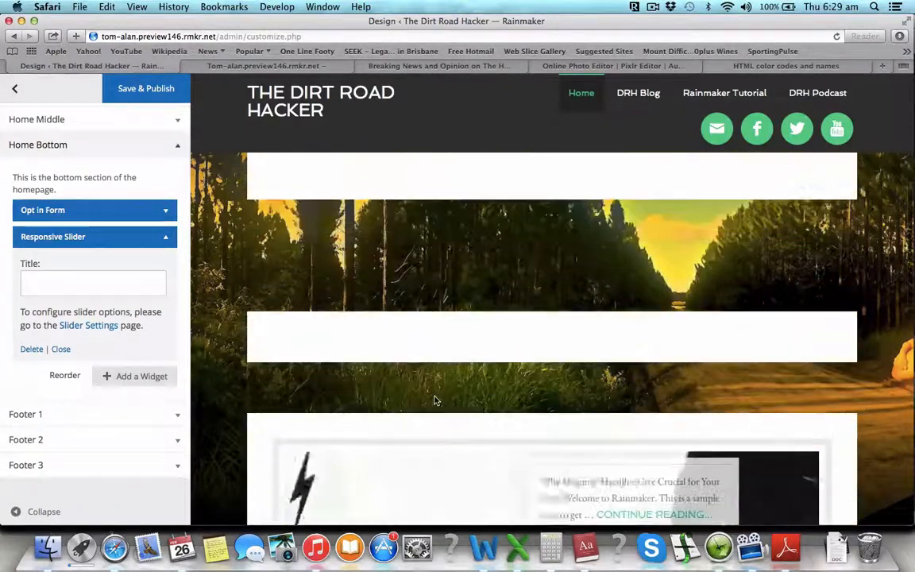
scroll(434, 400, "down", 8)
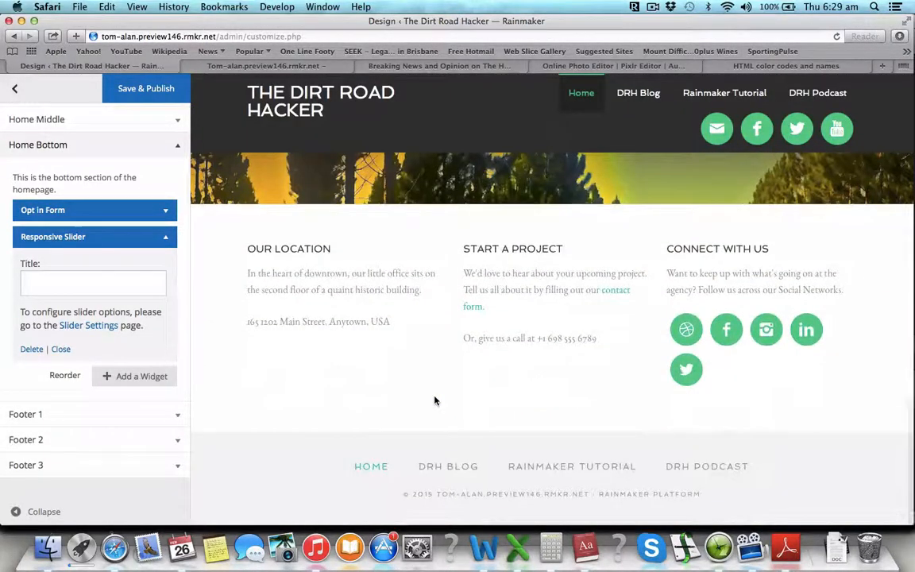
- Save and publish the homepage widget changes and return from Content Areas to the main list of customizer sections
left_click(150, 90)
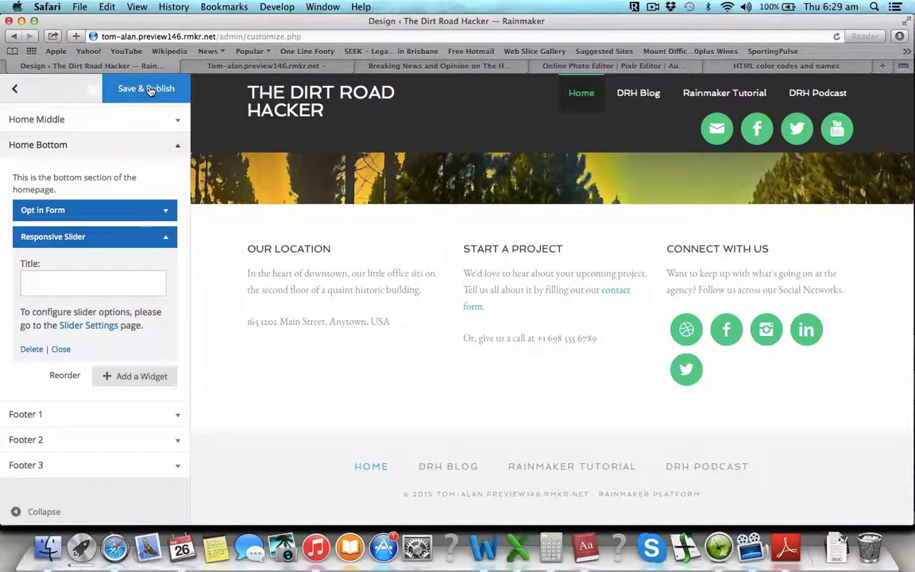
left_click(20, 95)
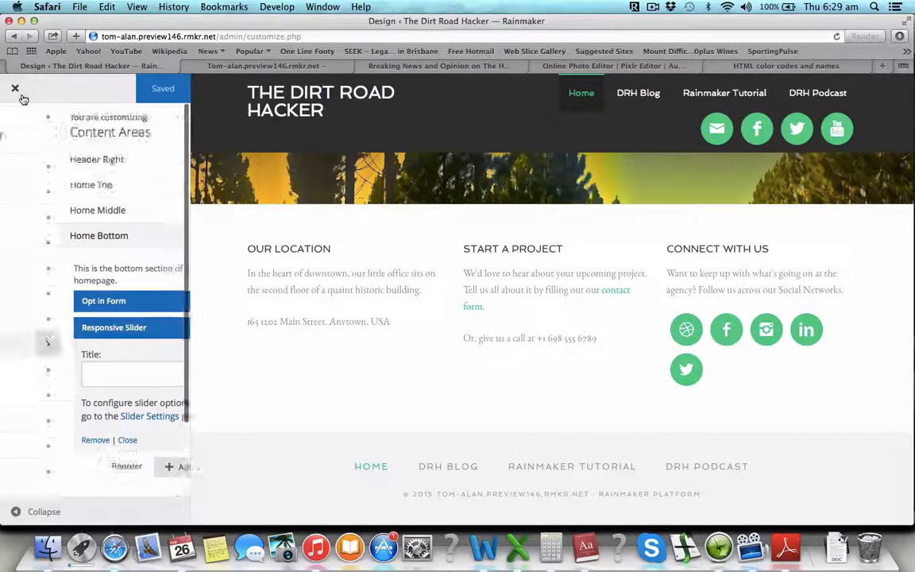
- In Footer Options, replace the preview site address after [footer_copyright] in the Site Footer Text with "Achieve the absurd"
scroll(68, 238, "down", 3)
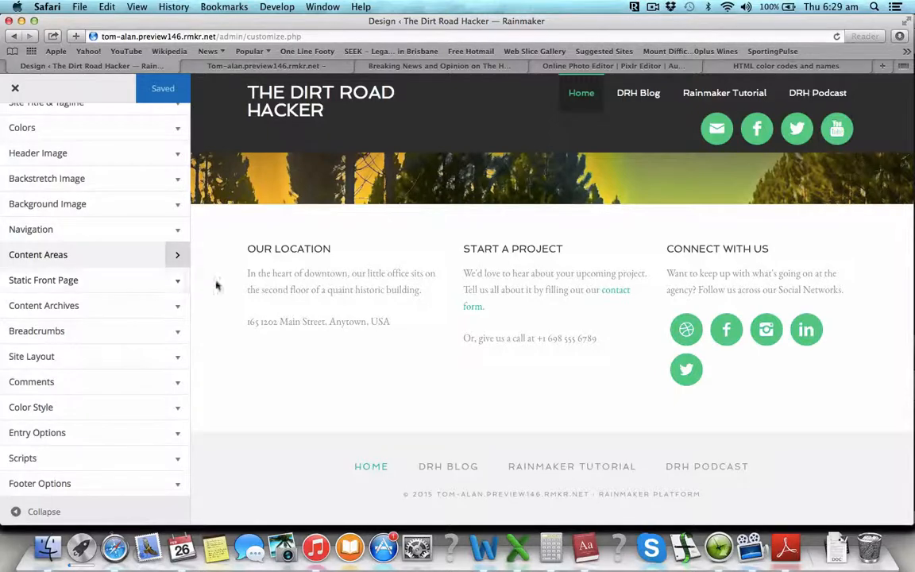
scroll(233, 293, "down", 15)
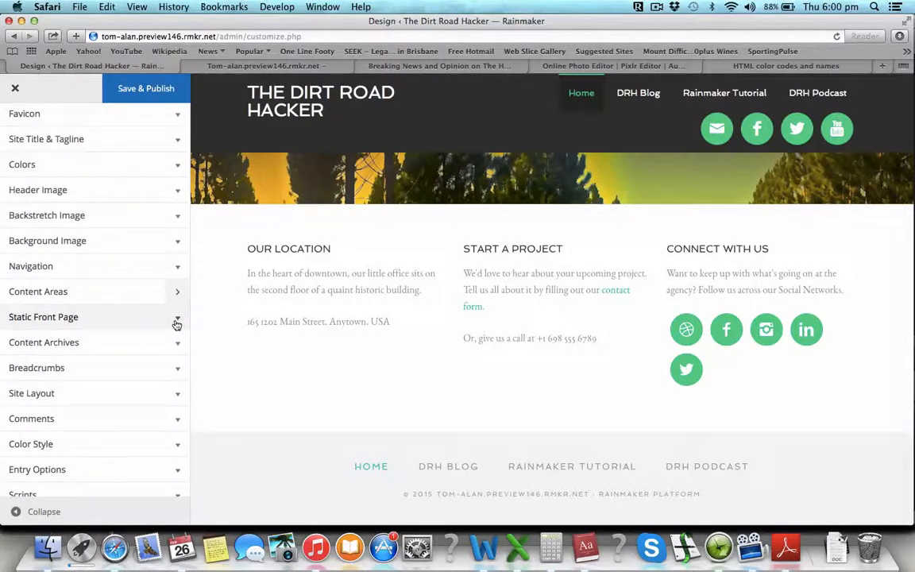
scroll(177, 324, "down", 2)
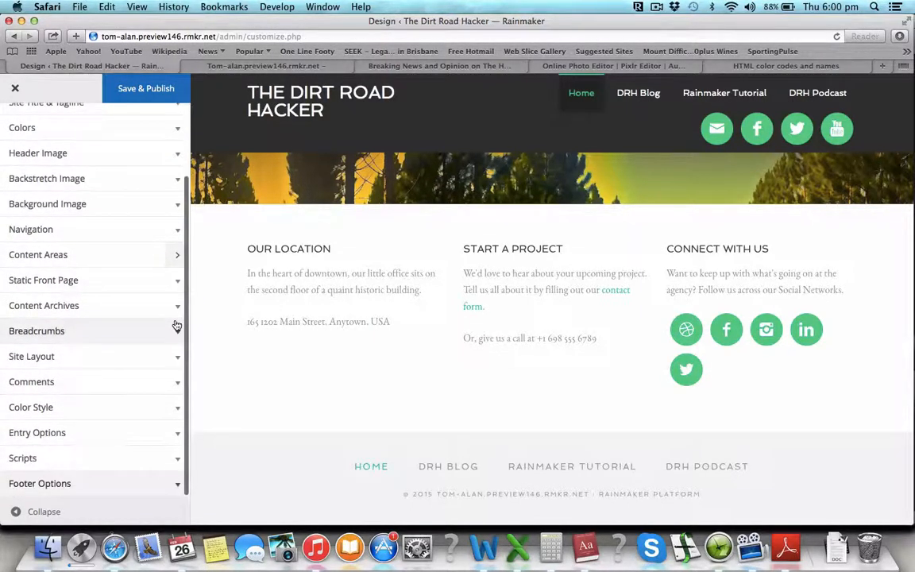
left_click(177, 486)
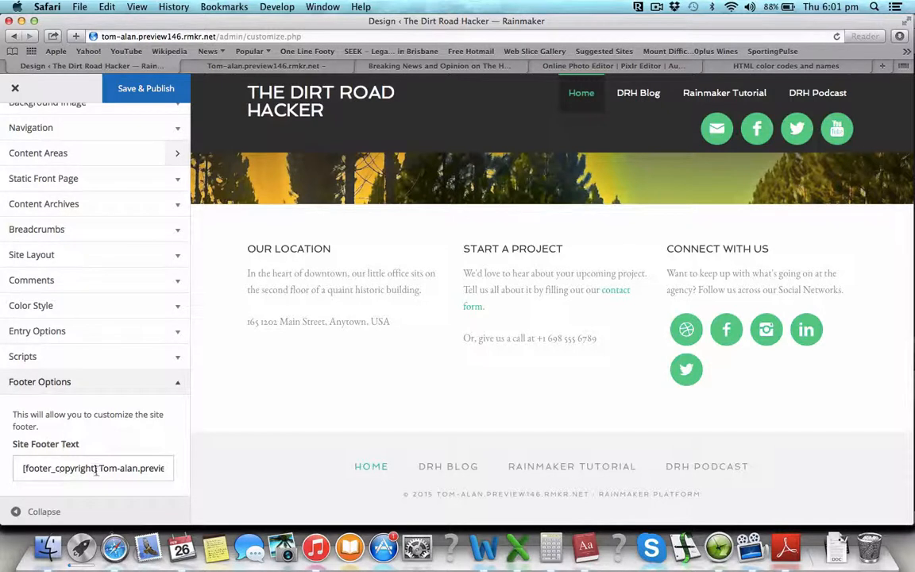
left_click_drag(100, 468, 49, 469)
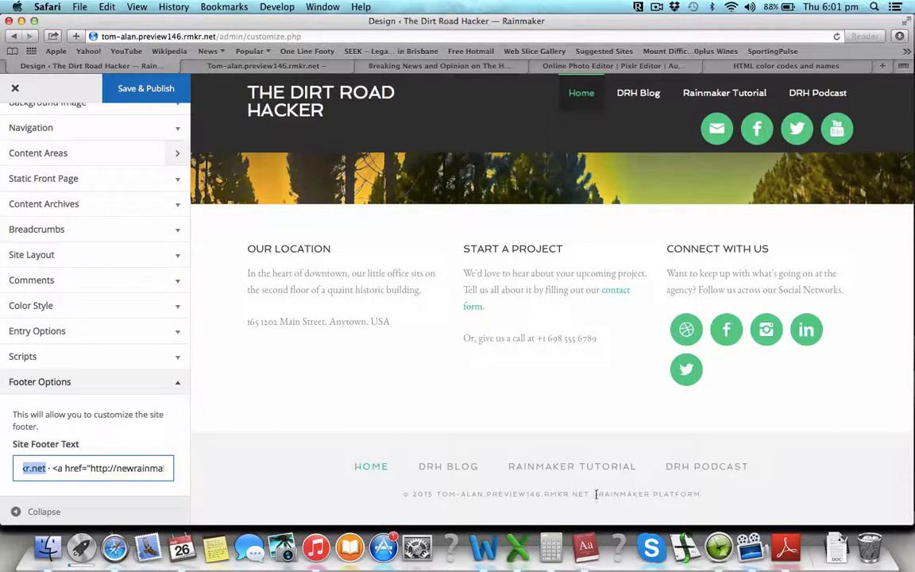
type("[footer_copyright]")
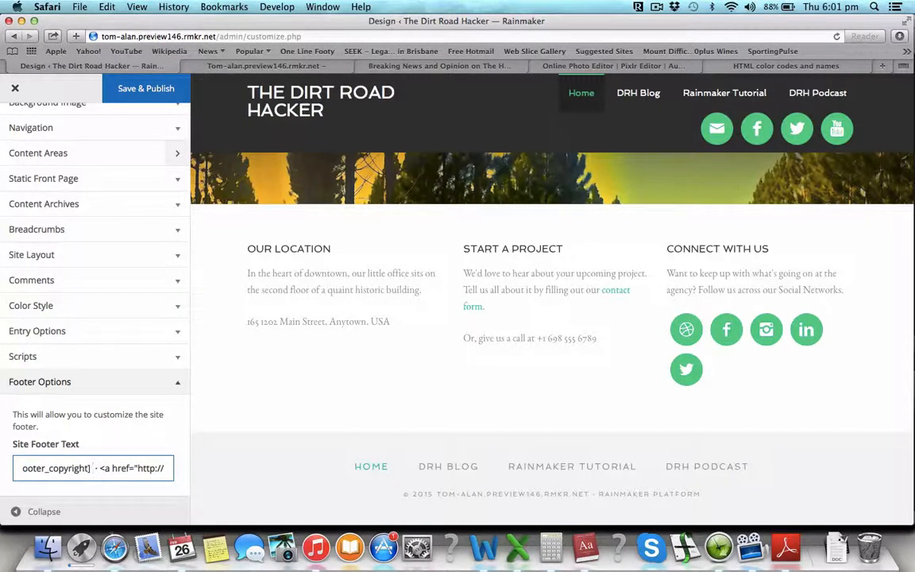
type("Achieve the absurd")
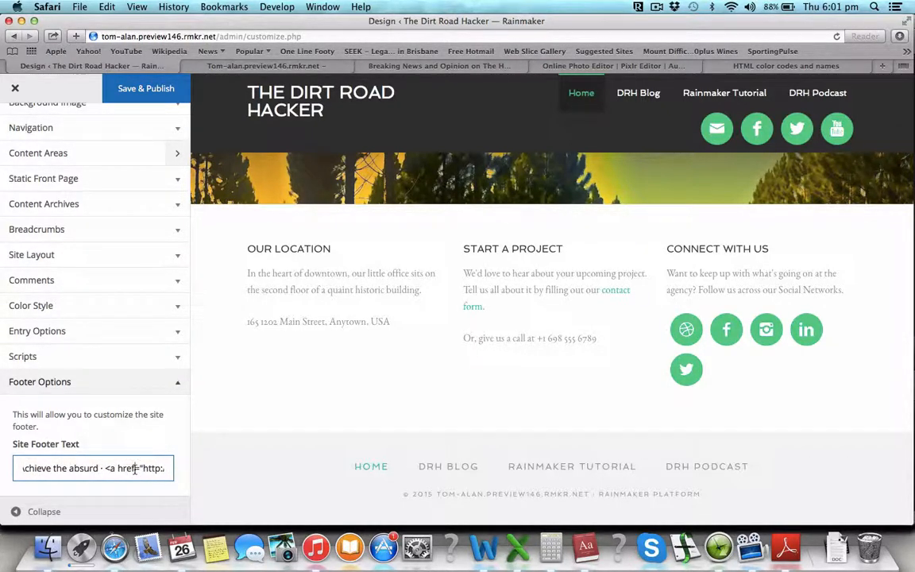
left_click_drag(119, 468, 21, 468)
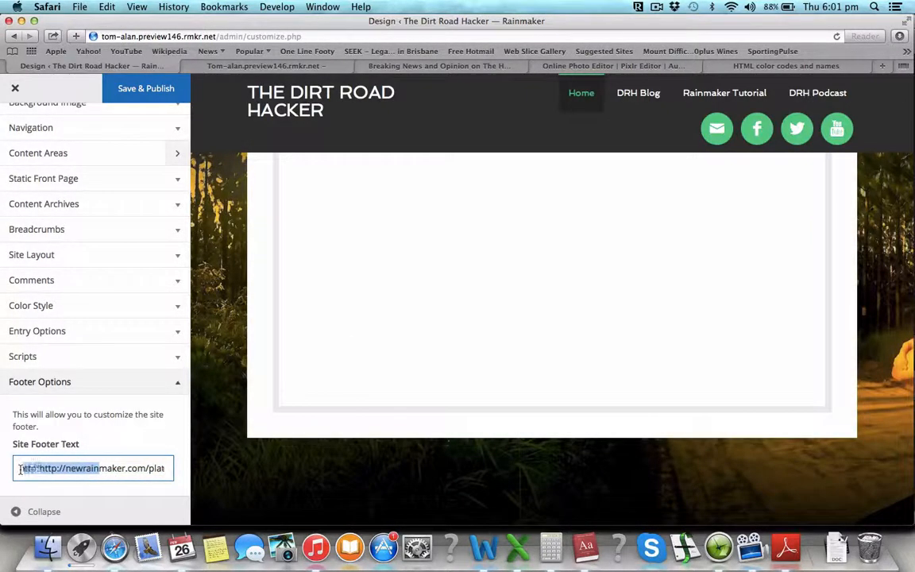
left_click(71, 468)
type("www.dirt")
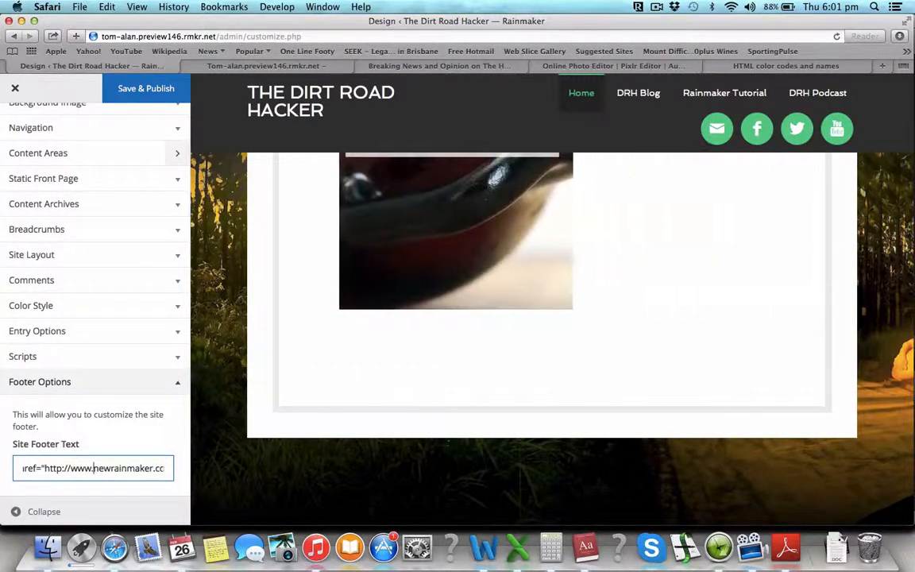
type("roadhacker.co")
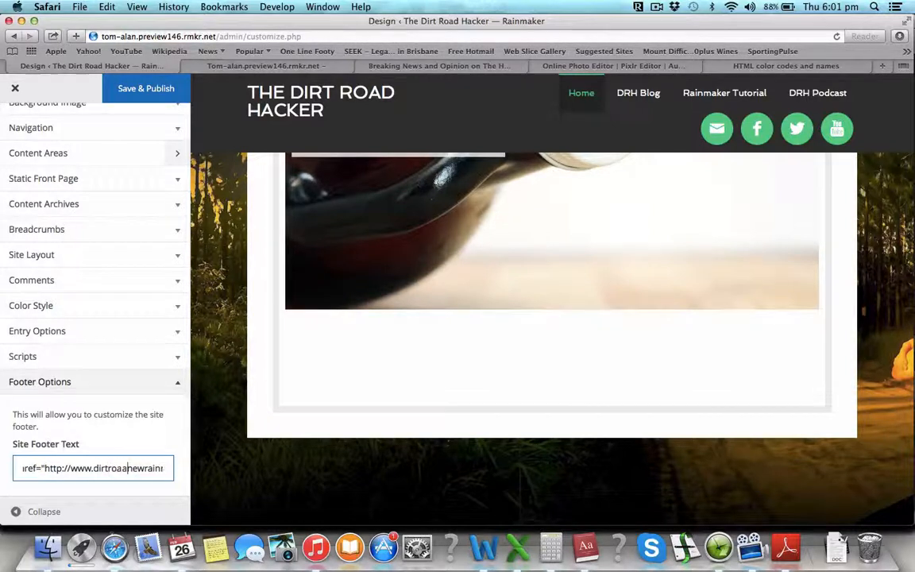
type("mnewrainmaker.")
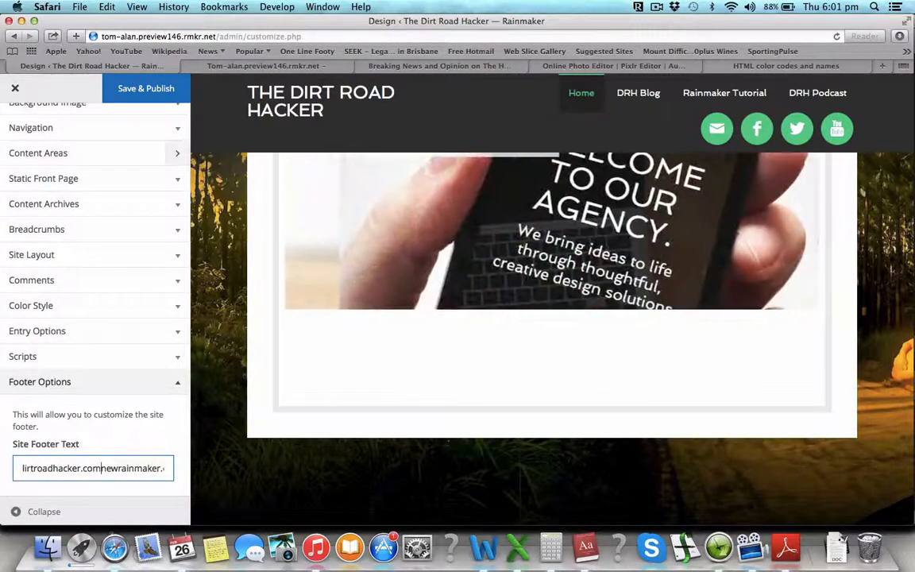
key("Delete")
key("Delete")
key("Delete")
key("Delete")
key("Delete")
key("Delete")
key("Delete")
key("Delete")
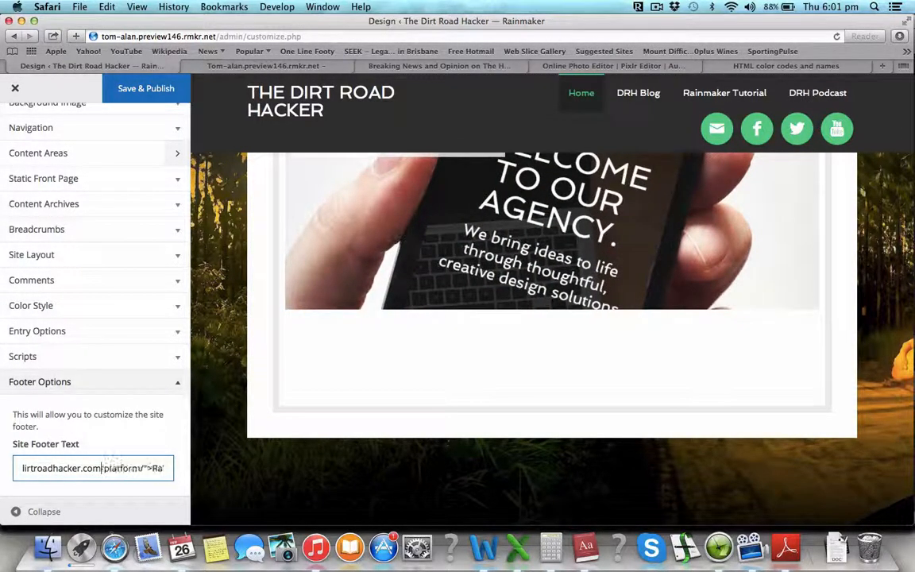
key("Delete")
key("Delete")
key("Delete")
key("Delete")
key("Delete")
key("Delete")
key("Delete")
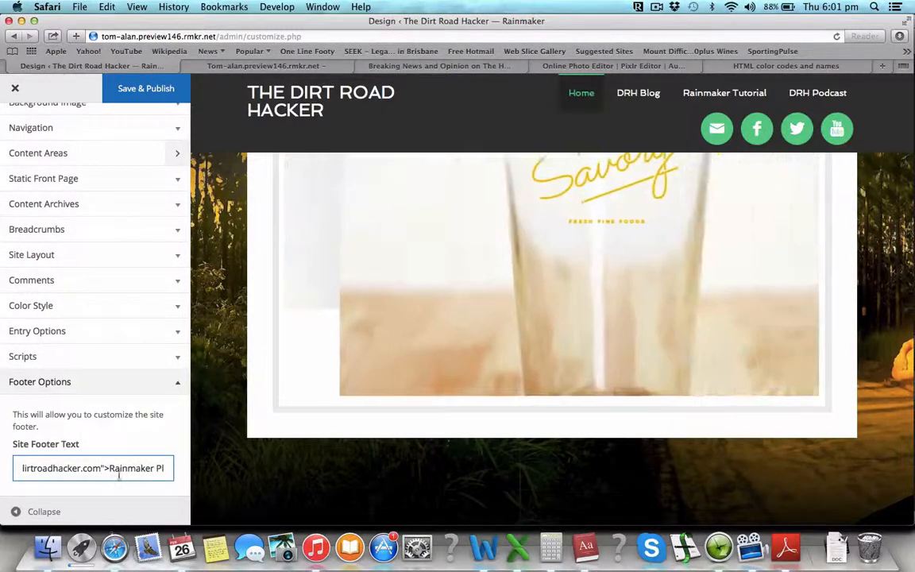
- Replace the footer link text "Rainmaker Platform" with "The Dirt Road Hacker" and check the footer in the preview
double_click(127, 468)
type("The Dirt ")
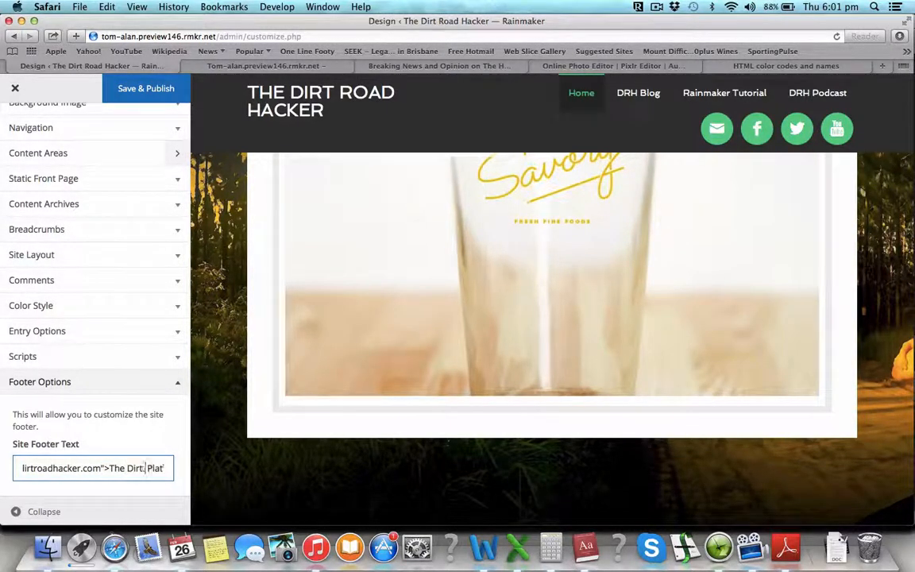
type("Road Hacker")
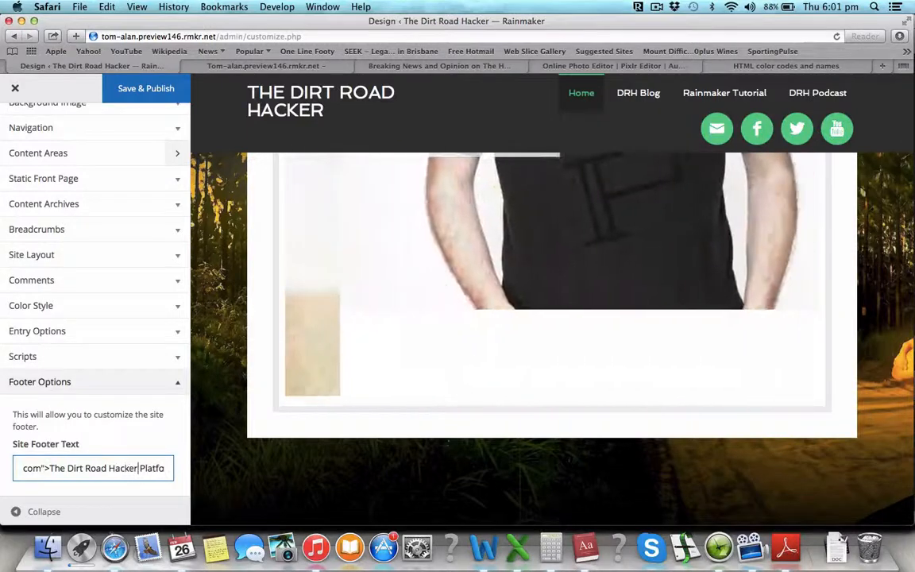
key("Delete")
key("Delete")
key("Delete")
key("Delete")
key("Delete")
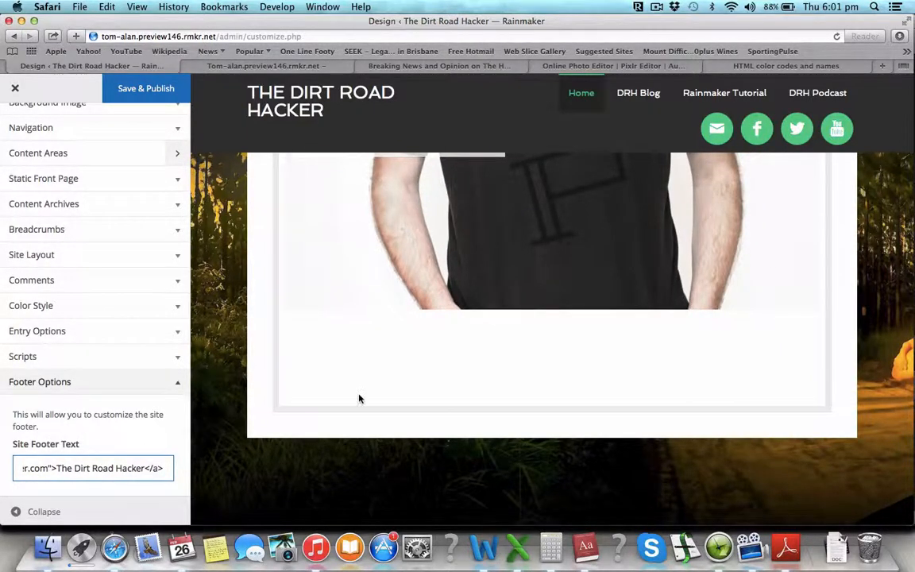
scroll(359, 399, "down", 10)
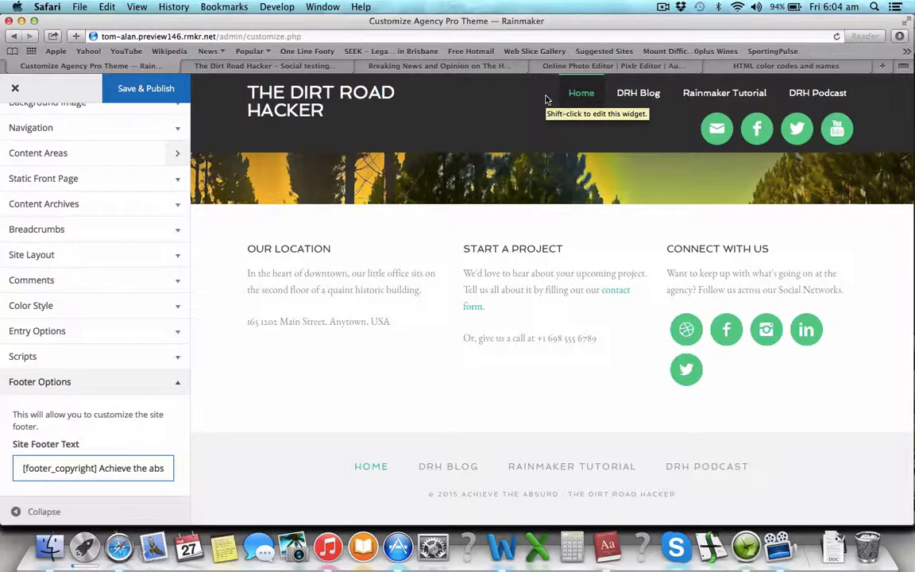
- Open twitter.com in a new browser tab to look at the site's tab icon, and close that tab
key("super+t")
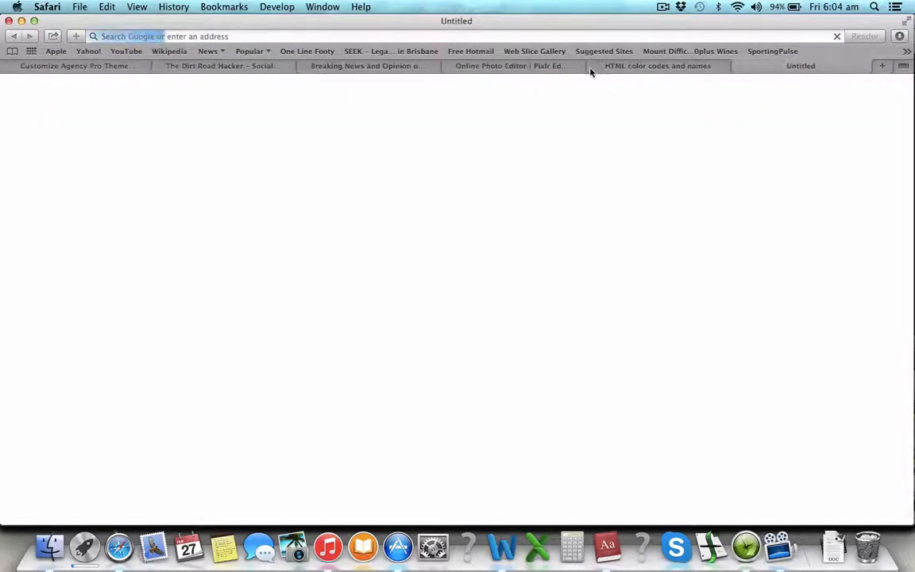
type("twitter.com")
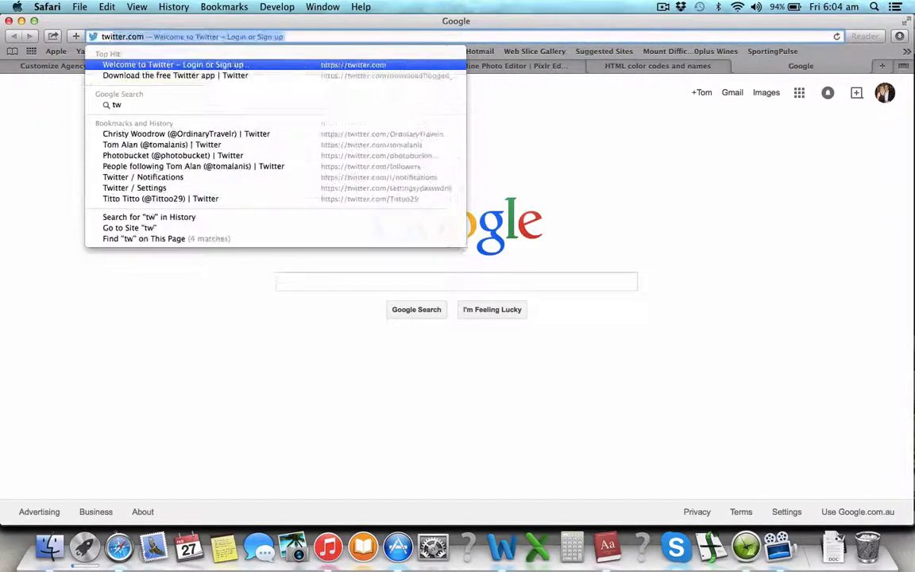
key("Return")
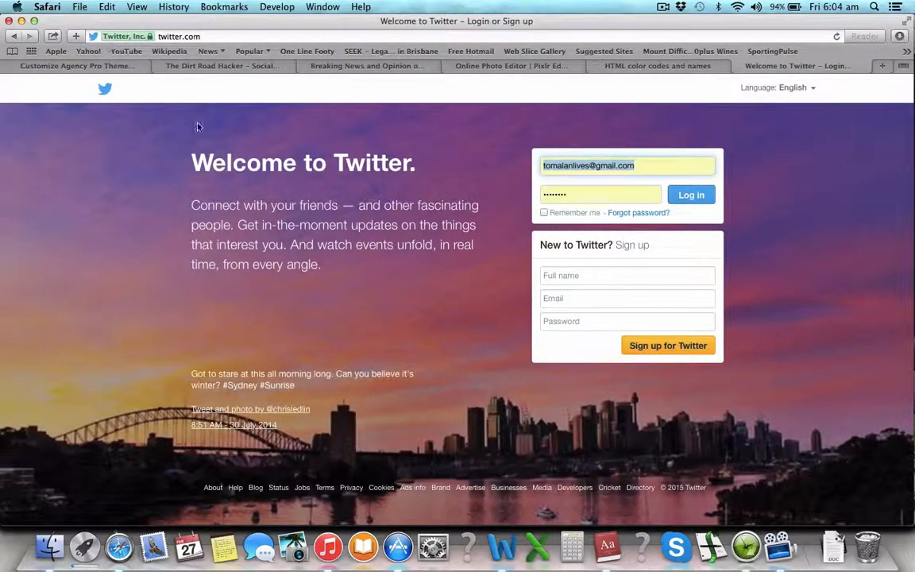
left_click(740, 66)
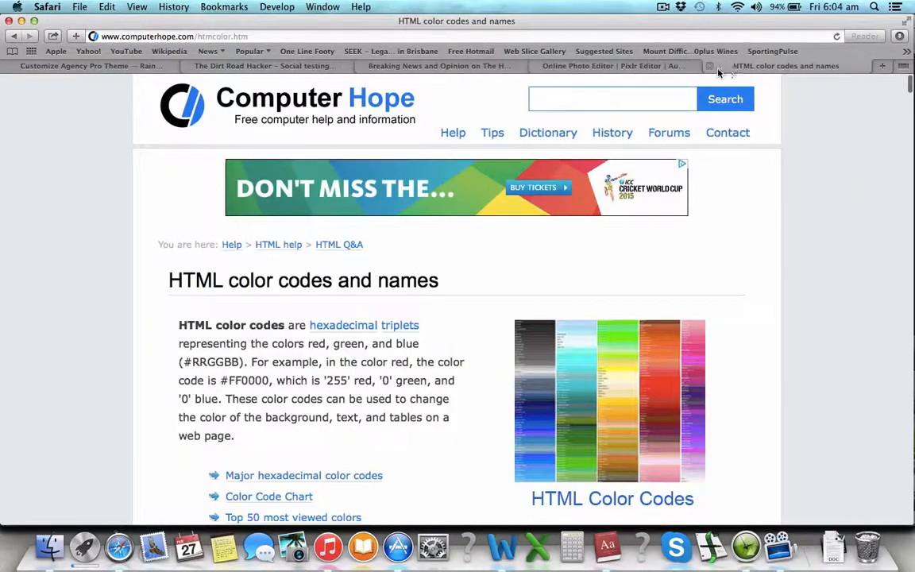
- Create a new transparent 16 x 16 px image in the Pixlr Editor and show it maximized at 800%
left_click(647, 67)
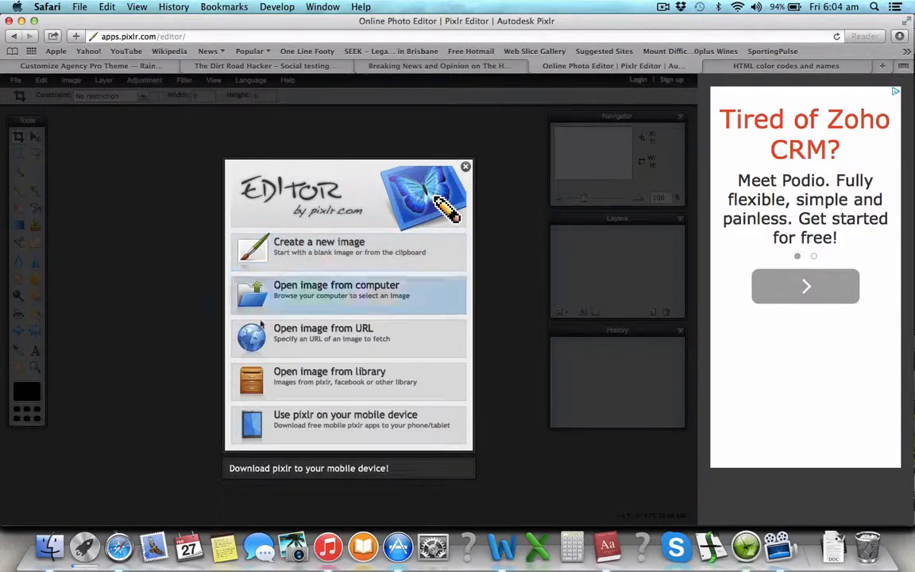
left_click(324, 252)
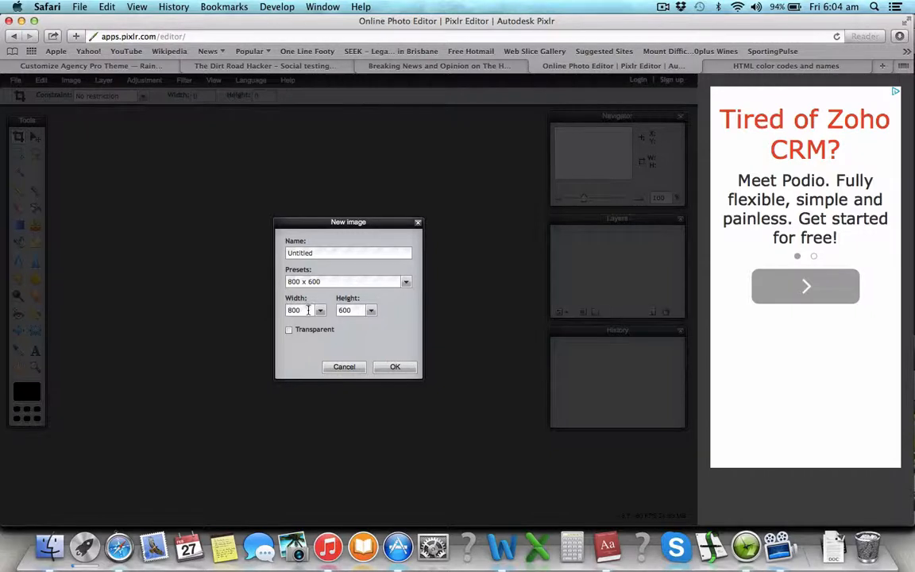
left_click_drag(299, 310, 246, 315)
type("16")
key("Tab")
type("1")
left_click(395, 367)
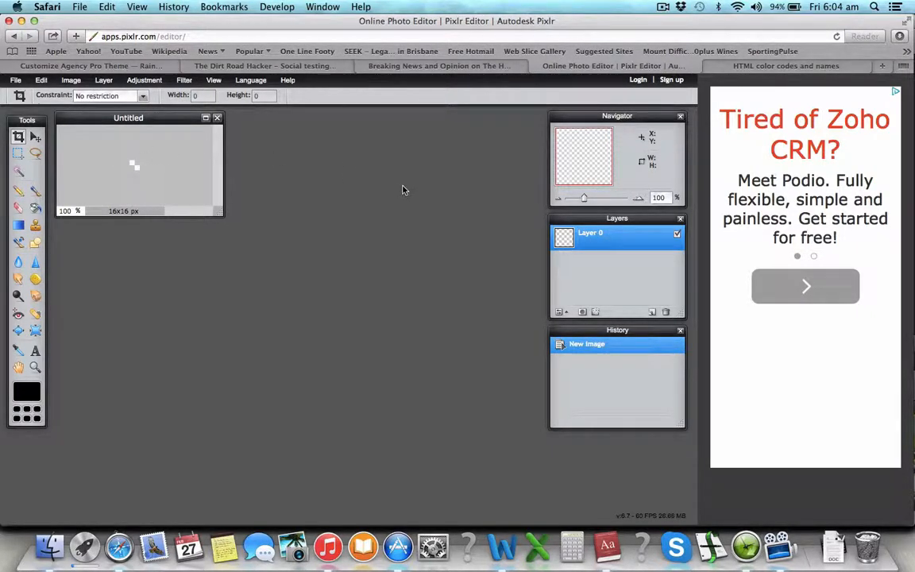
left_click(206, 119)
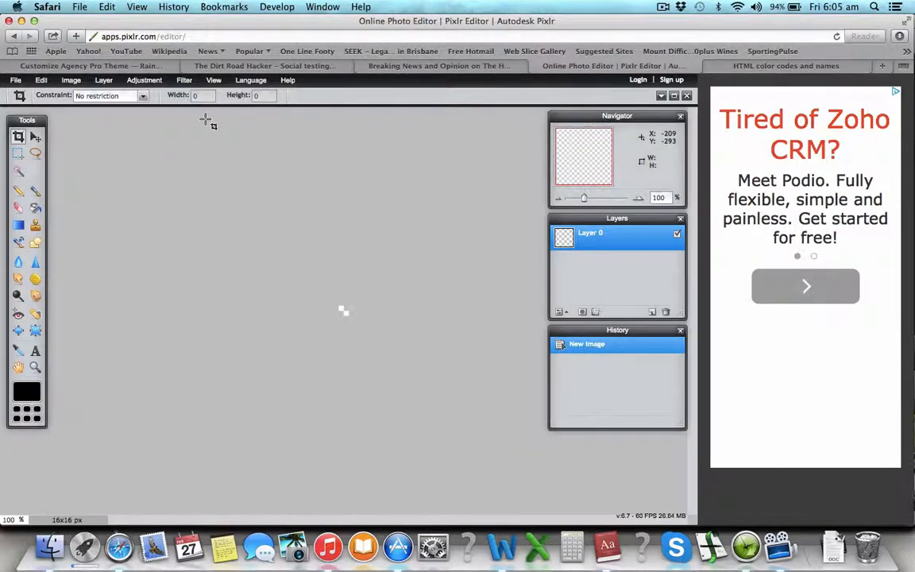
left_click(622, 198)
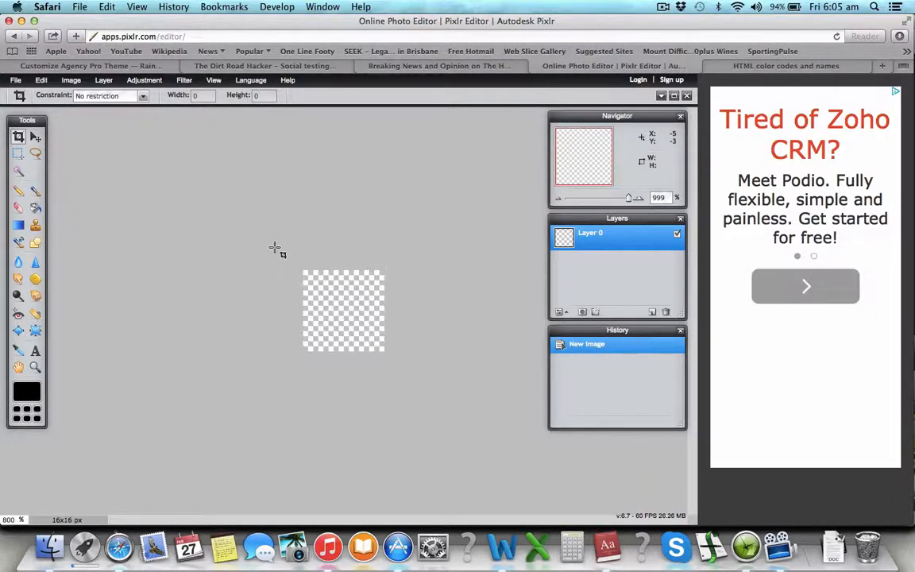
- Look up the default color style code in Content Creation.docx in Word and return to the Pixlr Editor
left_click(151, 69)
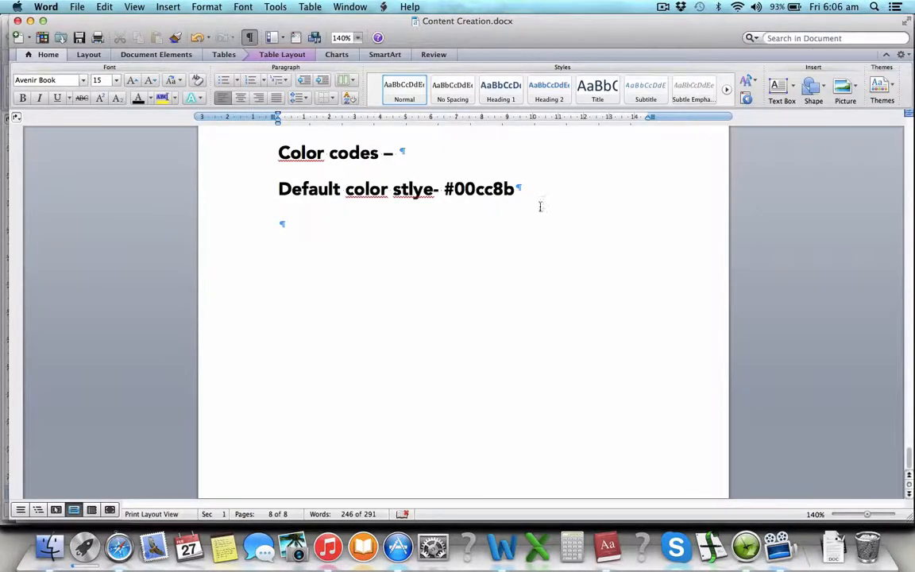
left_click_drag(525, 191, 458, 189)
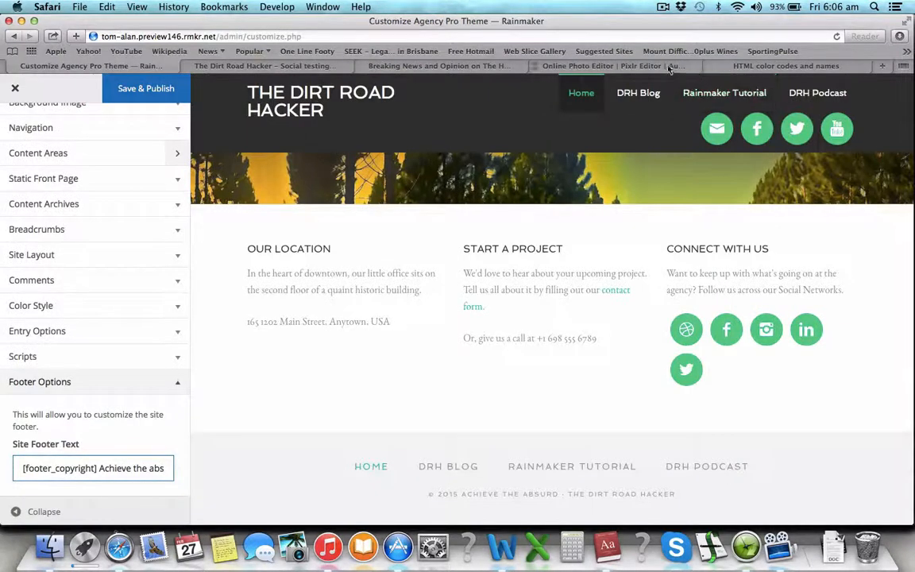
left_click(663, 67)
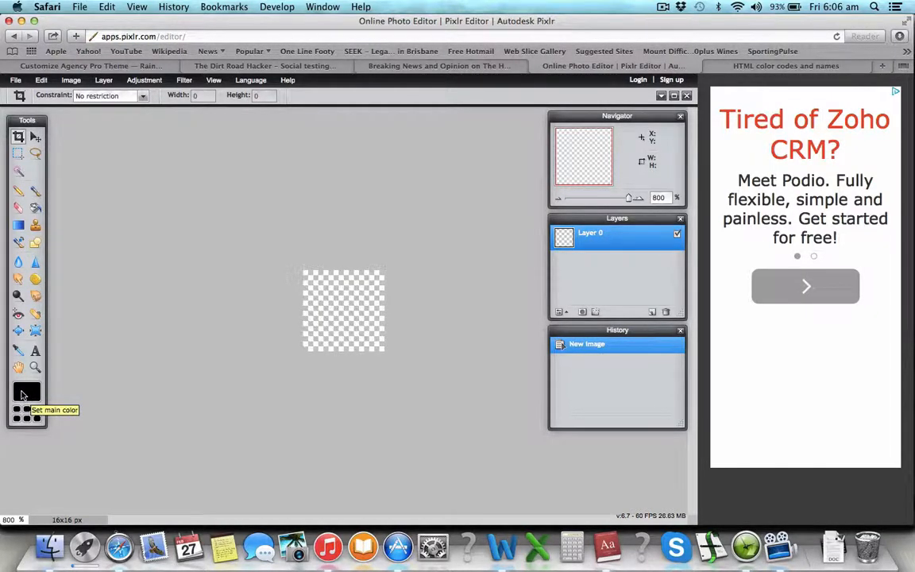
- Clear the main color's hex value in Pixlr and copy 00cc8b from the default color style line of the Word document
left_click(23, 395)
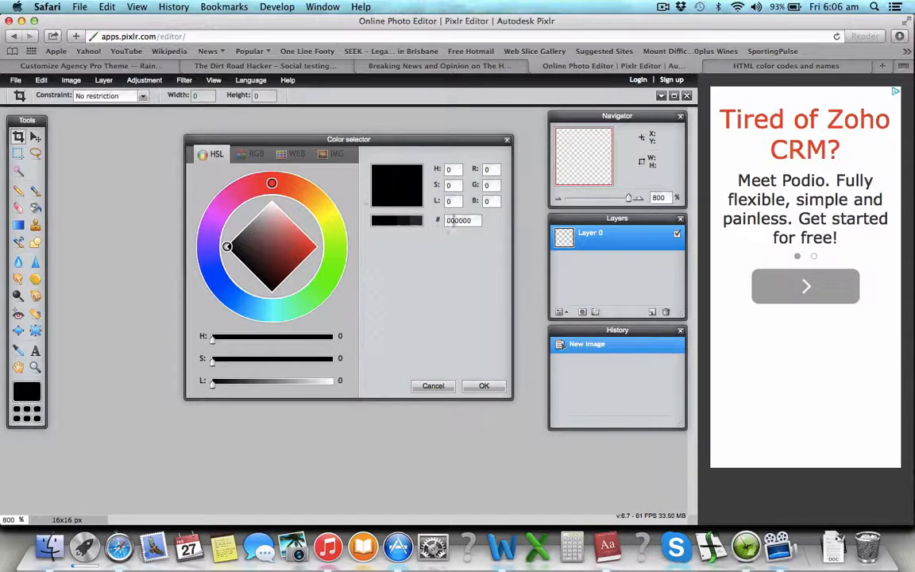
left_click(476, 220)
key("BackSpace")
key("super+Tab")
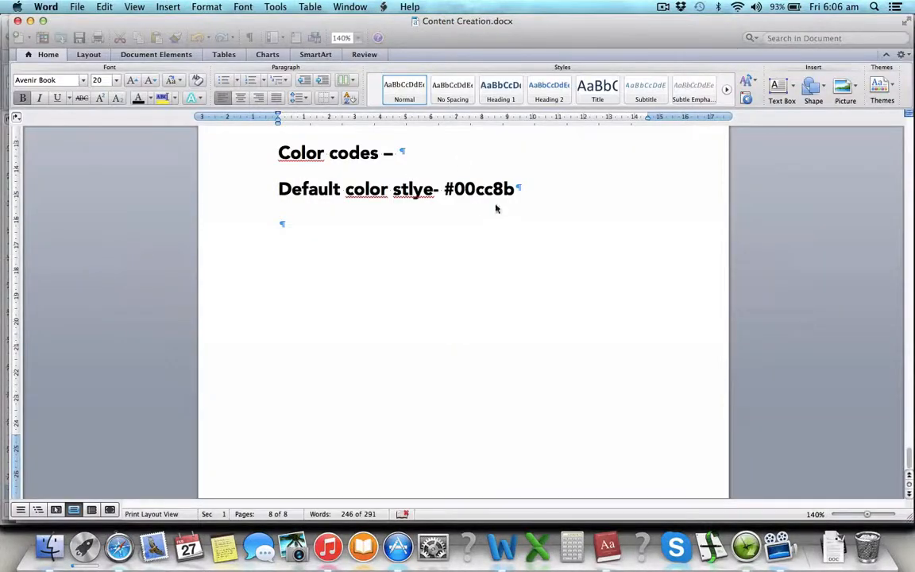
left_click_drag(515, 189, 455, 189)
right_click(457, 189)
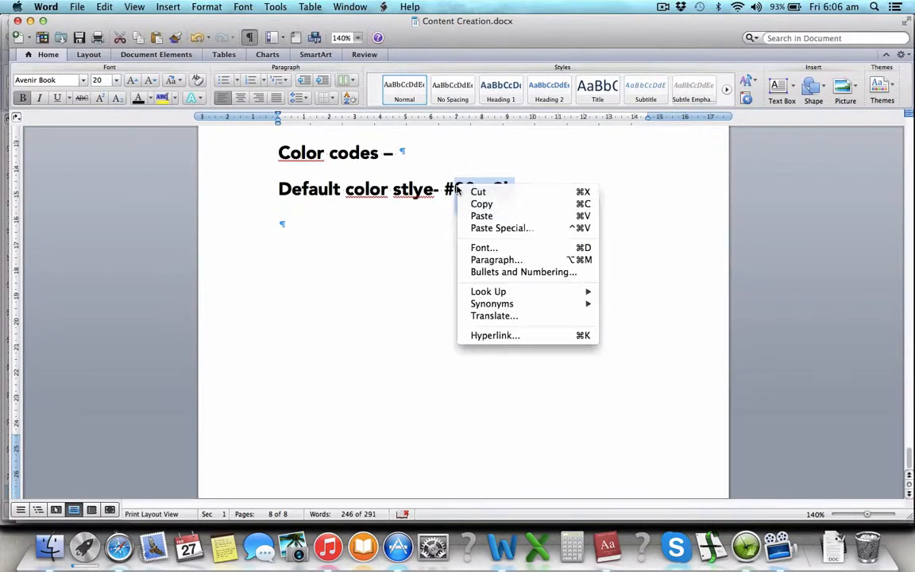
left_click(481, 203)
- Back in Pixlr, set the main color to hex 00cc8b and fill the whole canvas with the Paint bucket tool
key("super+Tab")
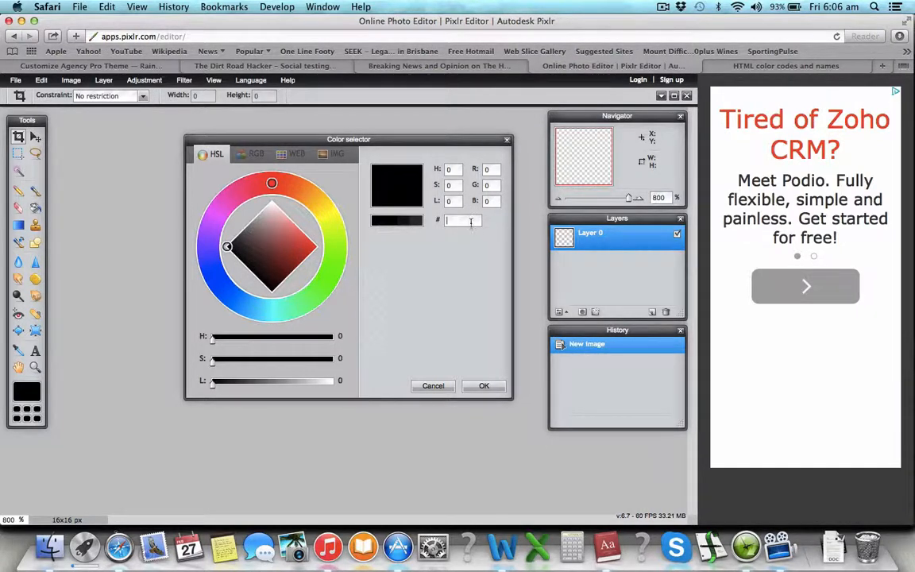
key("super+Tab")
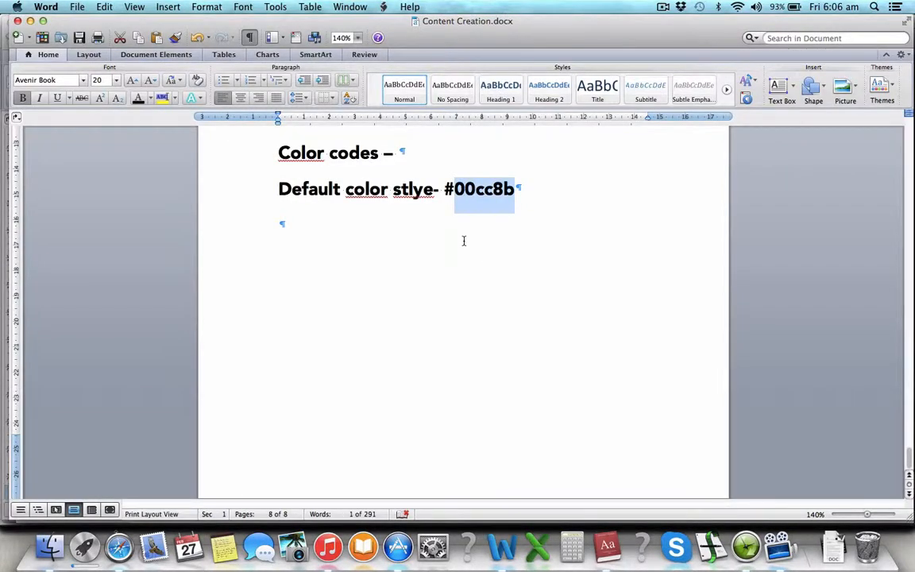
key("super+Tab")
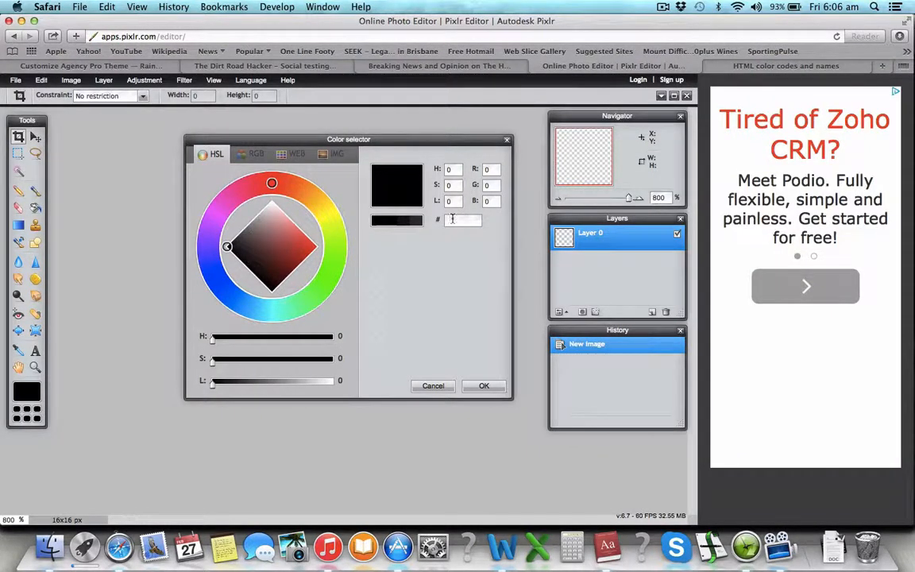
key("super+v")
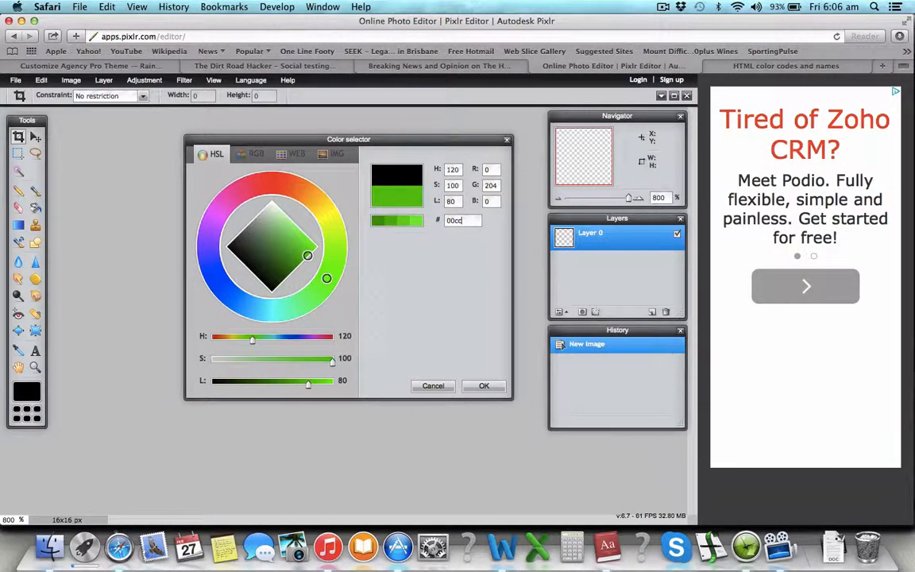
left_click(483, 386)
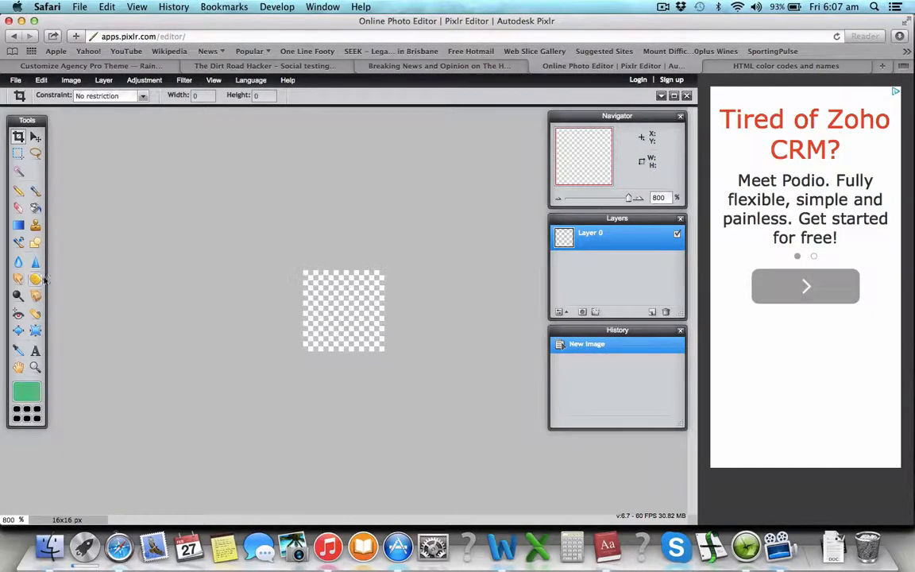
left_click(34, 209)
left_click(331, 295)
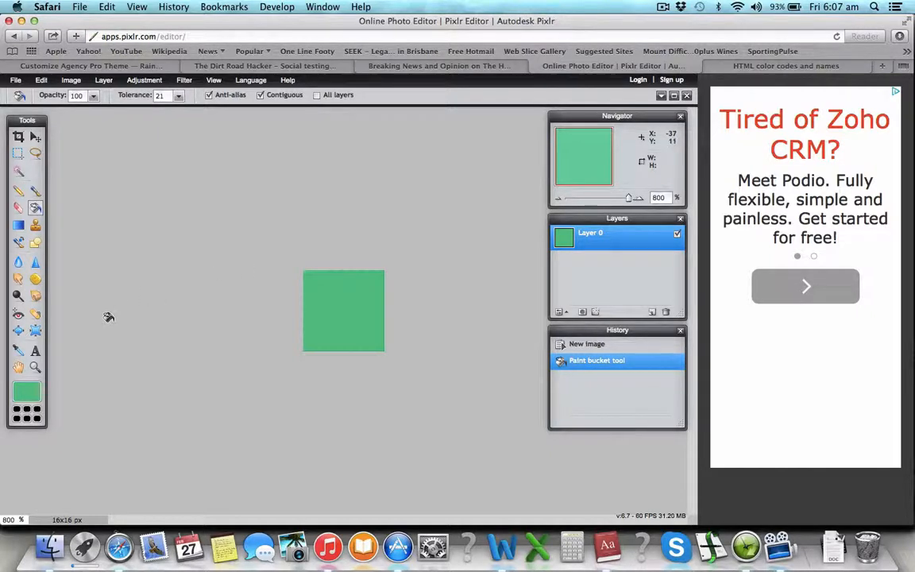
- Add a text layer on the green square with the letter "D" in white (ffffff), Verdana Regular
left_click(35, 351)
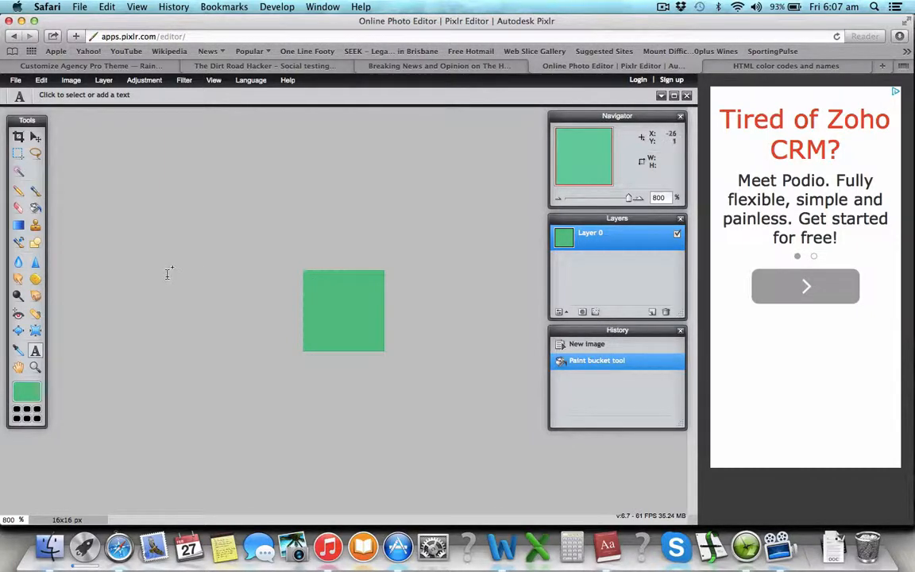
left_click(313, 292)
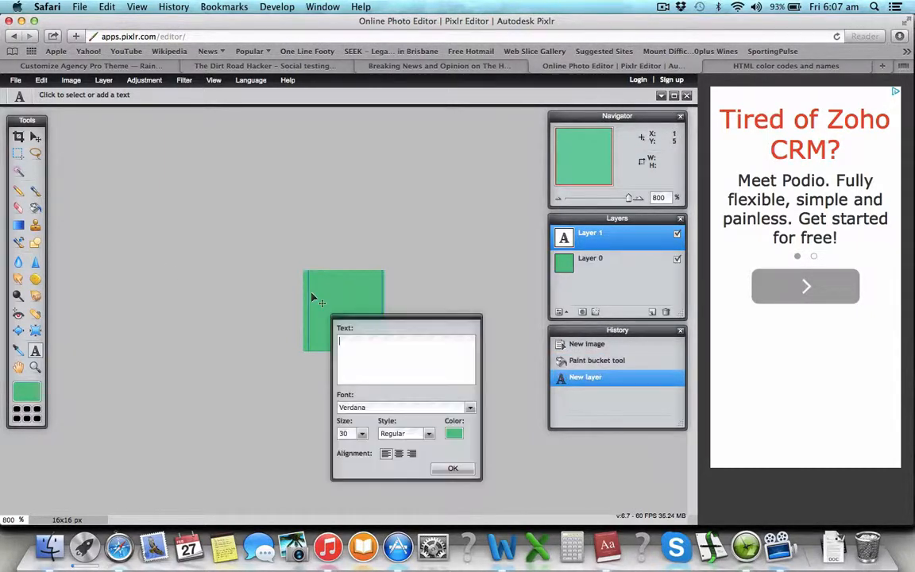
left_click(454, 438)
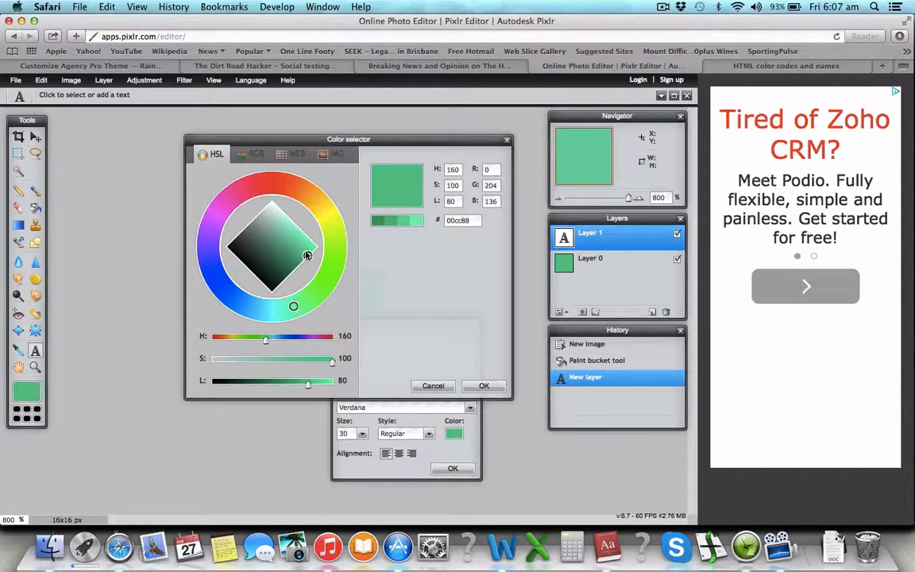
left_click_drag(308, 256, 270, 184)
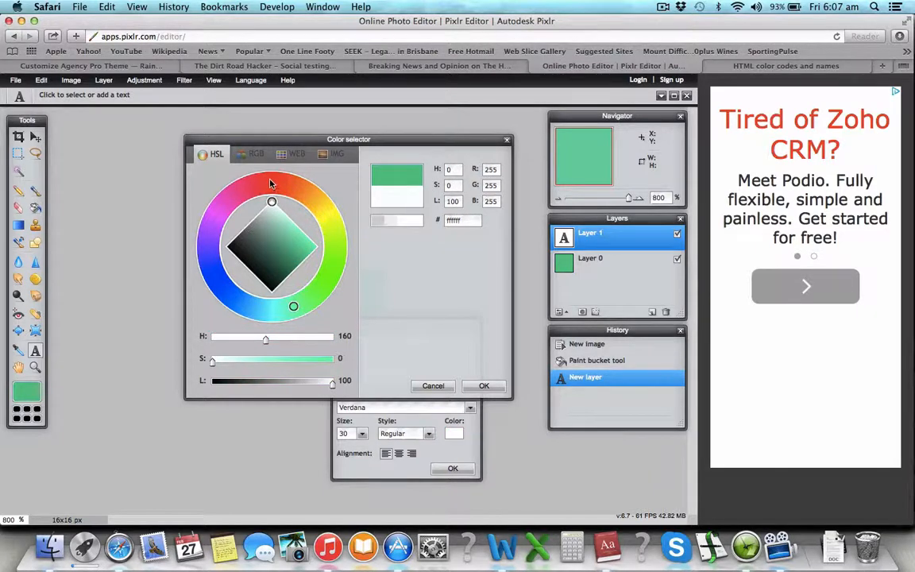
left_click(480, 386)
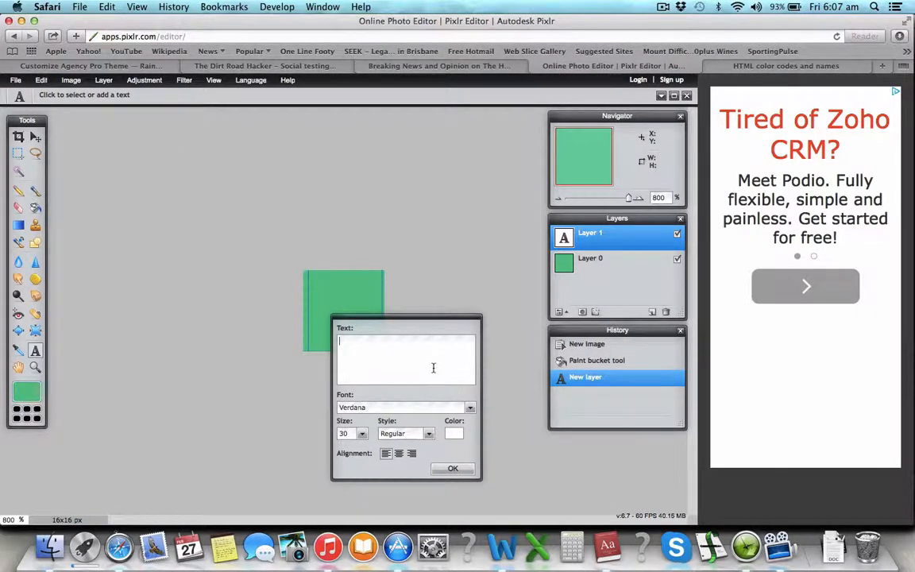
type("D")
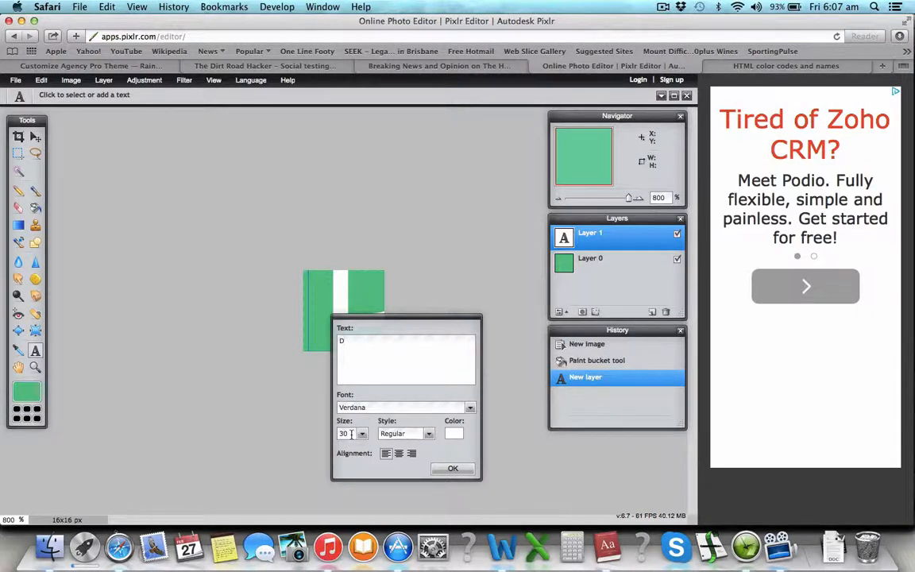
- Set the size of the letter D to 20 and move it down so the whole letter fits within the green square
left_click_drag(351, 434, 292, 439)
type("20")
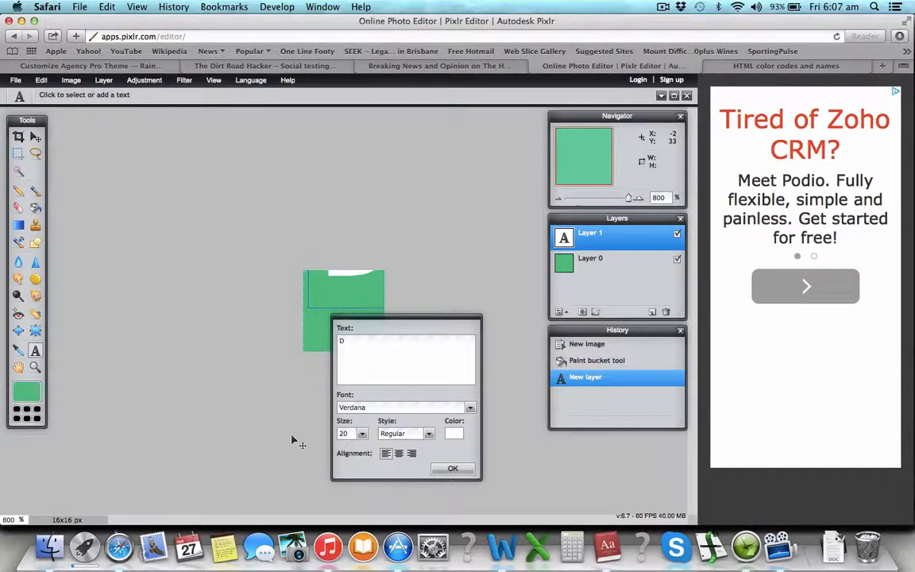
key("BackSpace")
key("BackSpace")
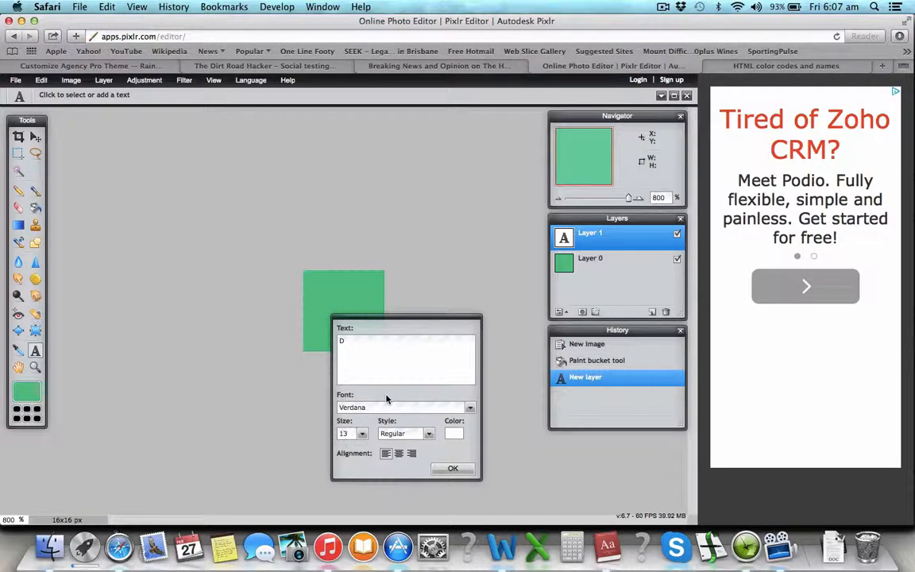
type("20")
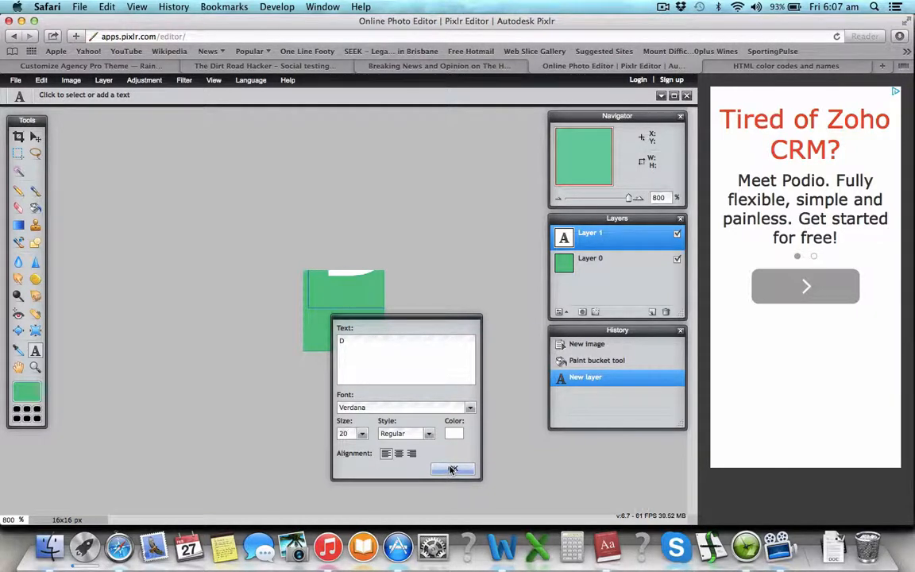
left_click(450, 470)
left_click(36, 137)
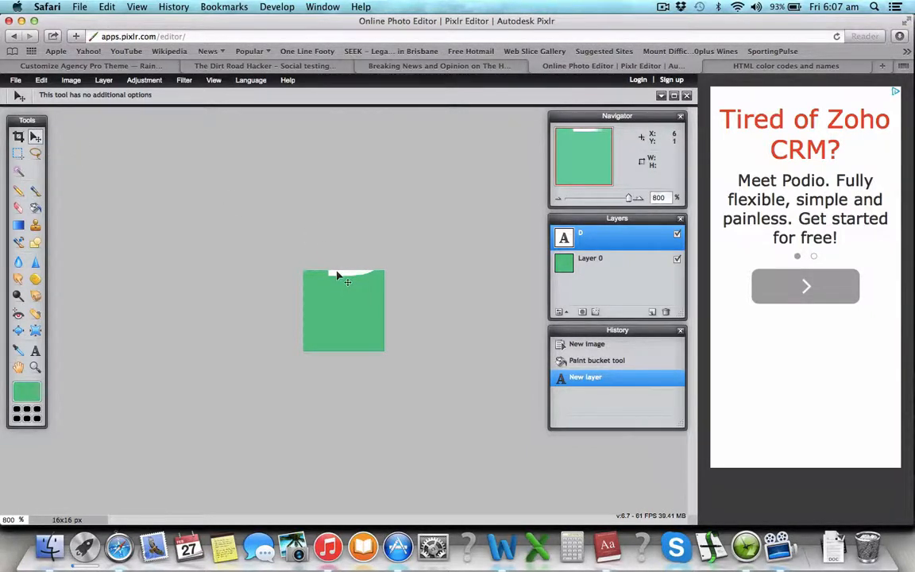
left_click_drag(337, 275, 321, 347)
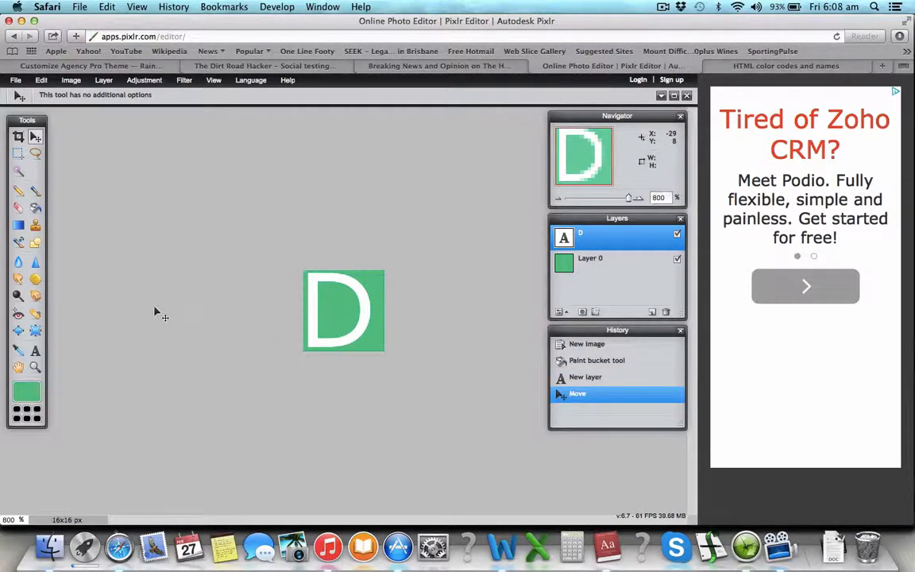
left_click(36, 350)
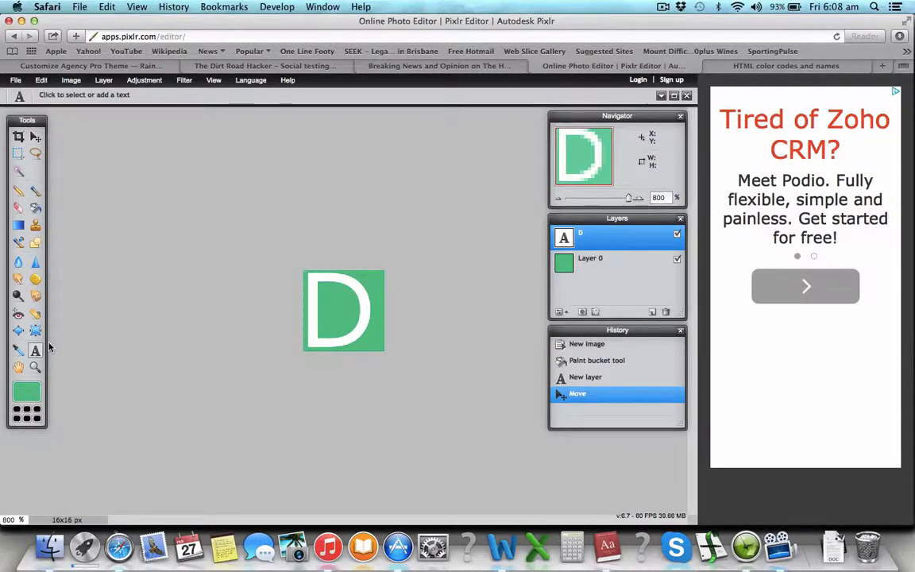
left_click(585, 259)
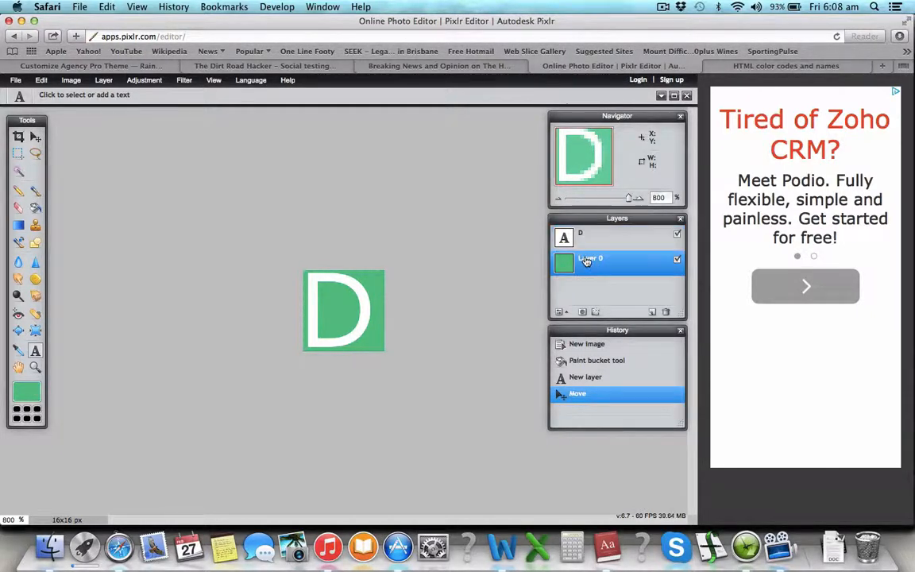
left_click(332, 310)
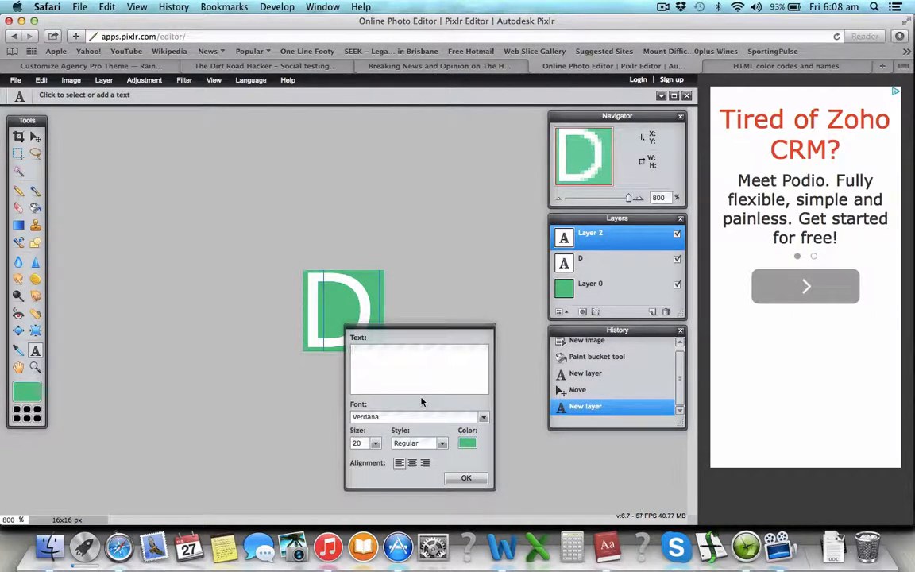
left_click(467, 479)
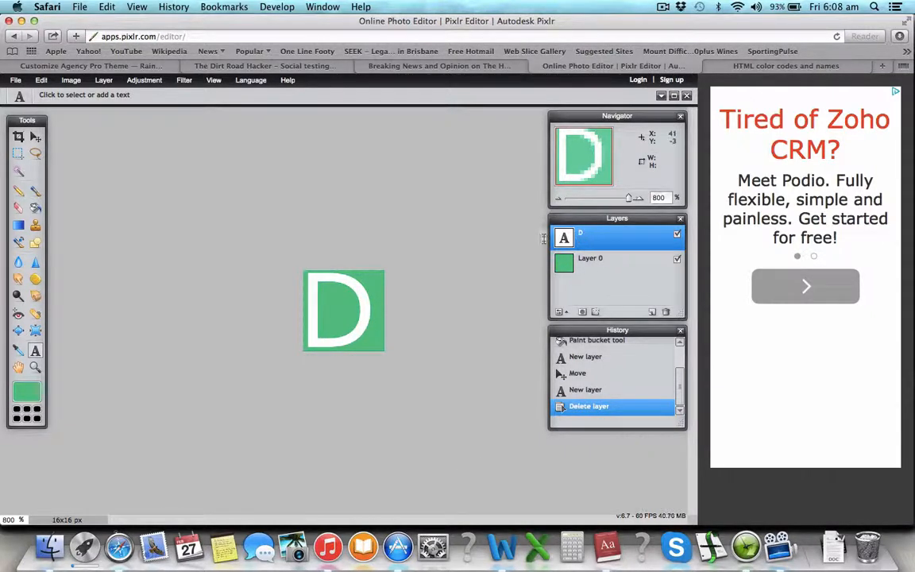
- Reopen the text settings of the existing letter D and reduce its size to 13
left_click(322, 301)
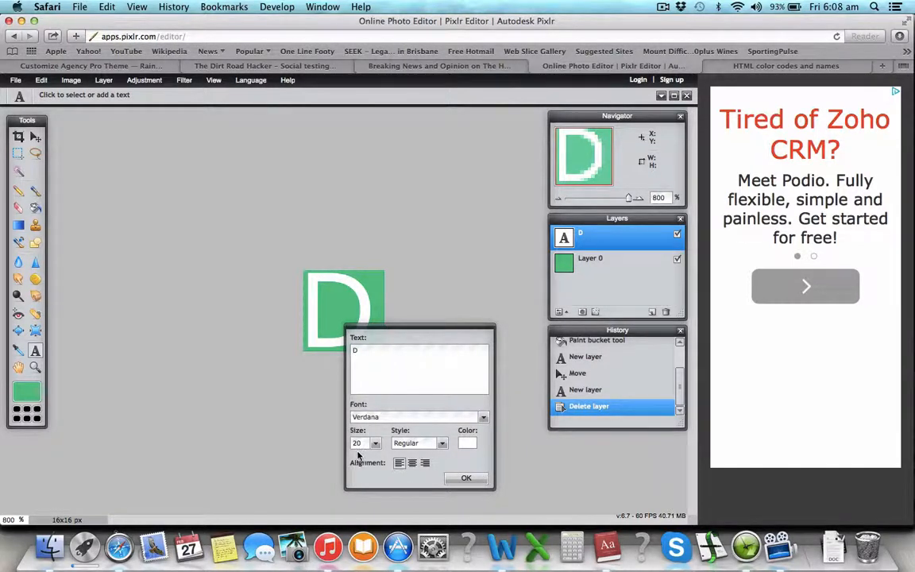
left_click_drag(364, 443, 291, 448)
type("15")
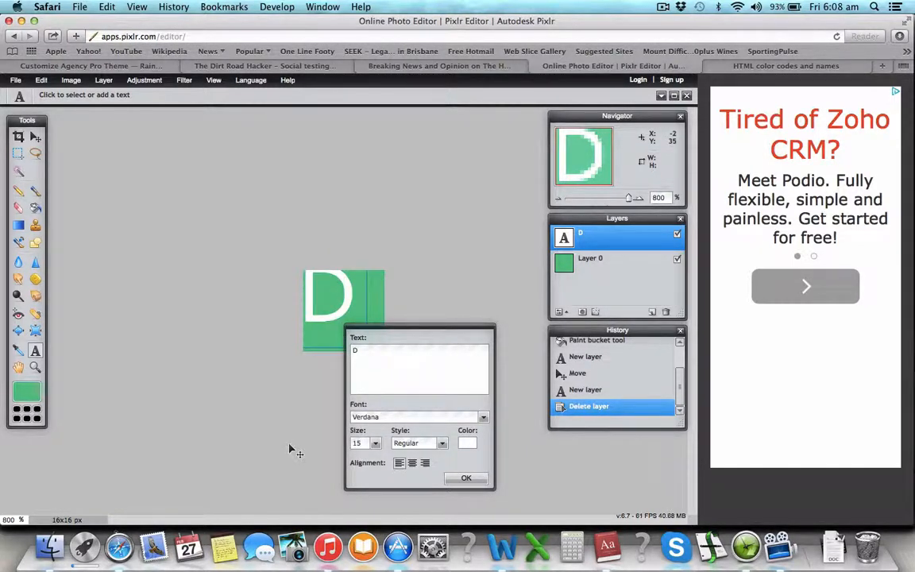
key("BackSpace")
type("3")
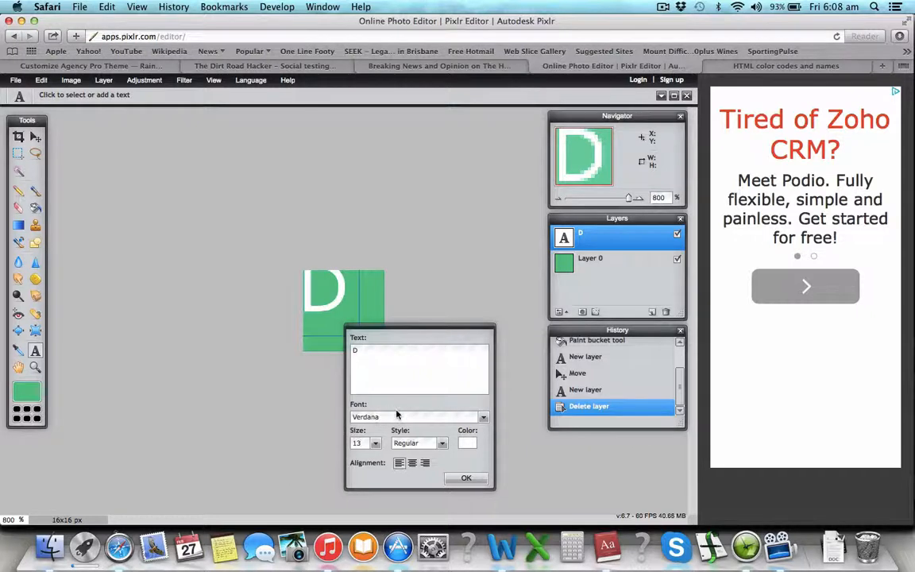
- Change the letter D's font to Verdana Bold Italic and move it fully inside the upper-left part of the green square
left_click(418, 417)
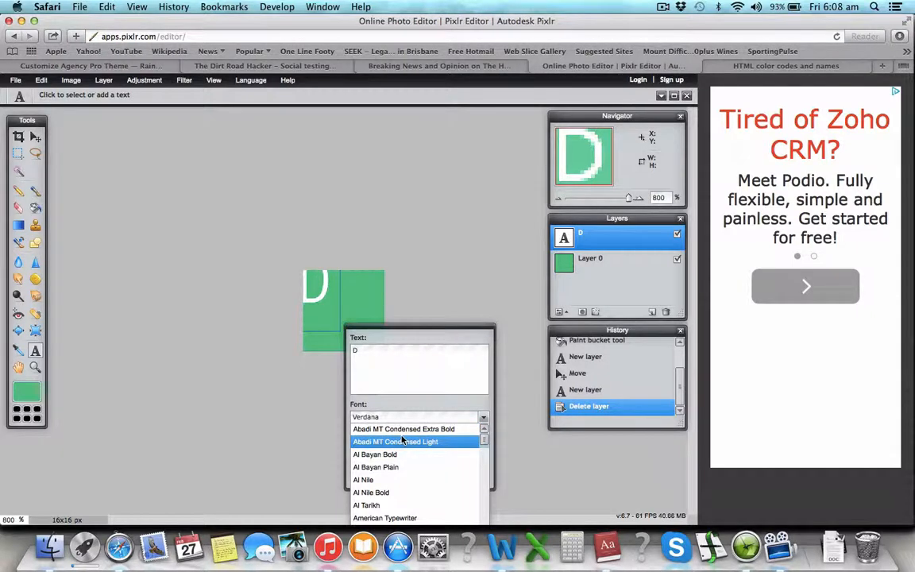
scroll(397, 441, "down", 20)
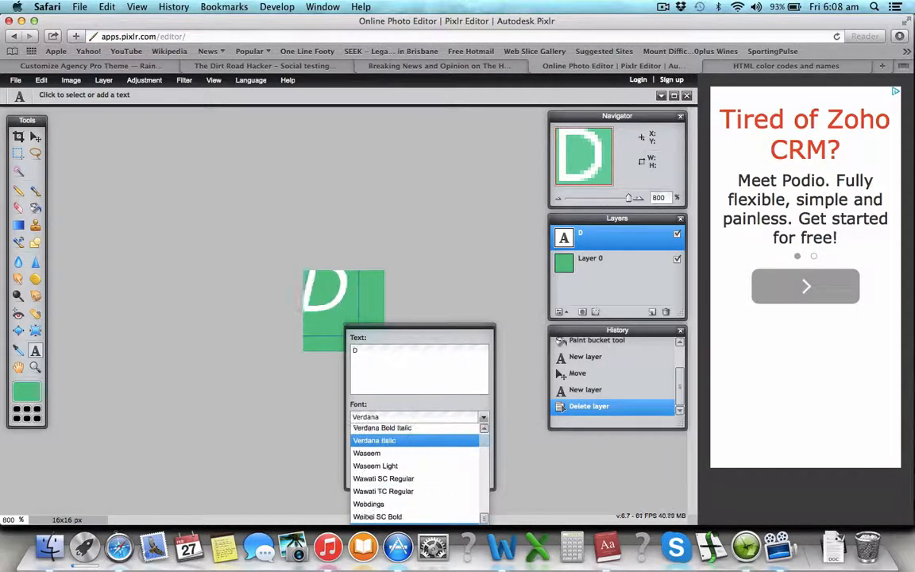
scroll(397, 442, "down", 5)
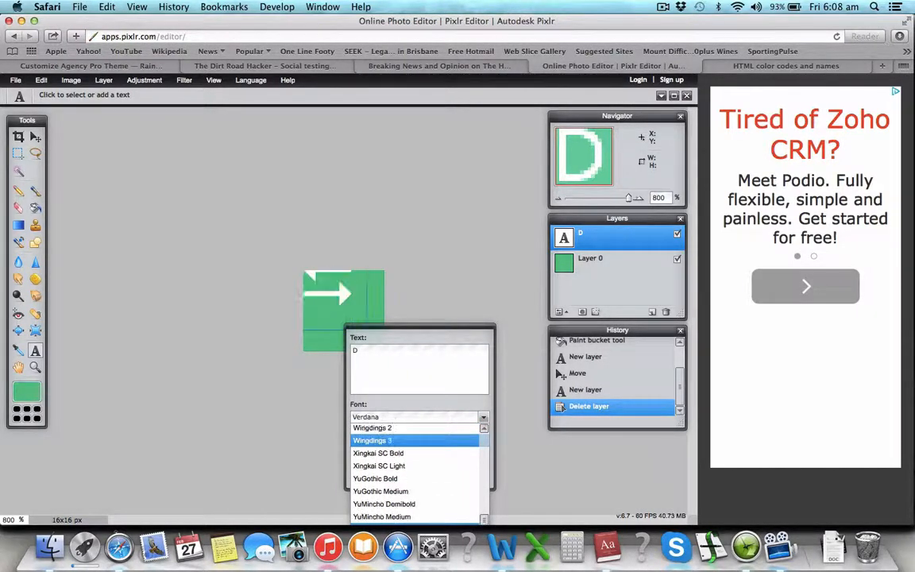
scroll(413, 471, "down", 3)
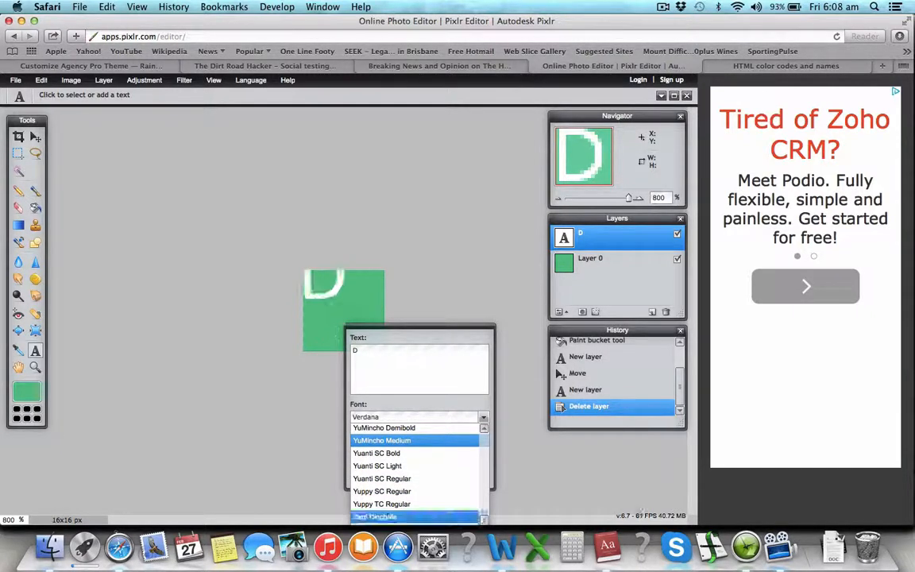
scroll(413, 471, "up", 8)
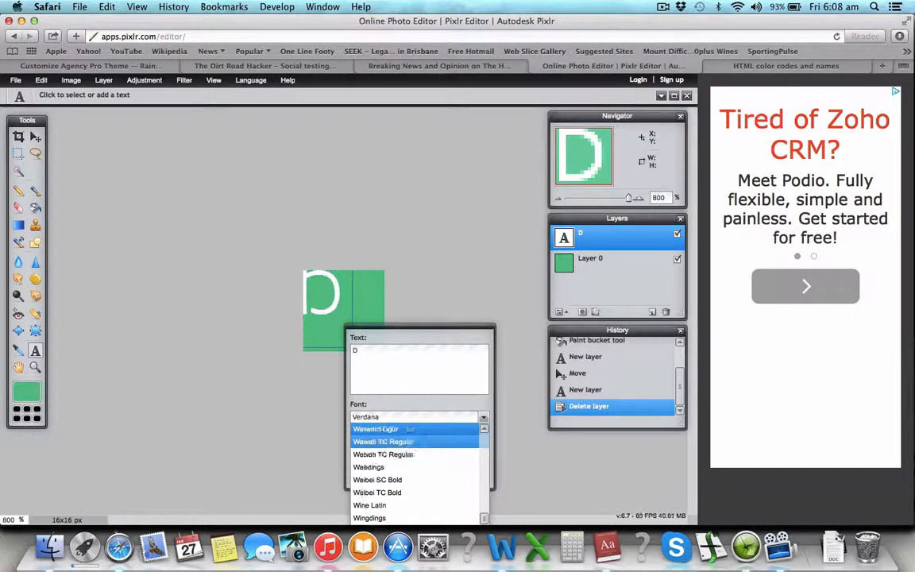
scroll(413, 472, "up", 2)
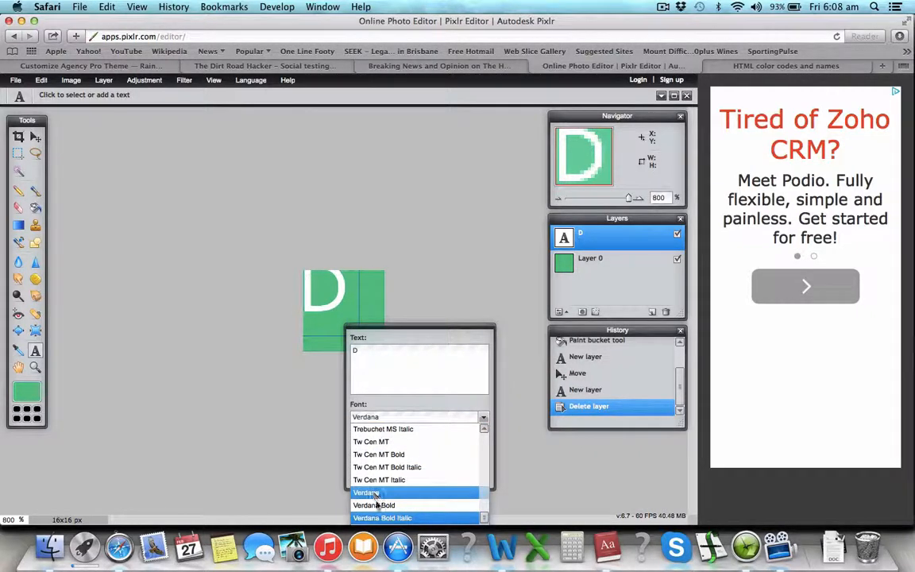
left_click(382, 518)
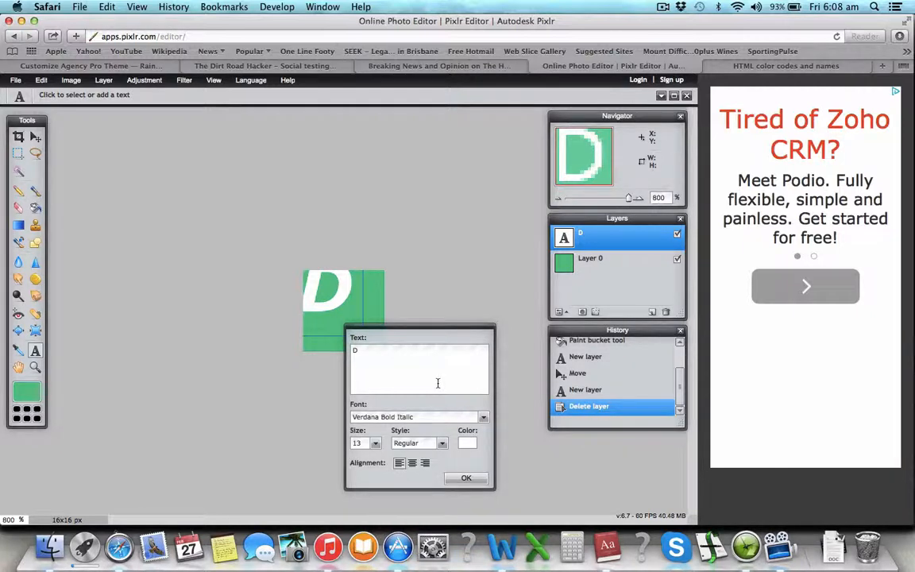
left_click(467, 479)
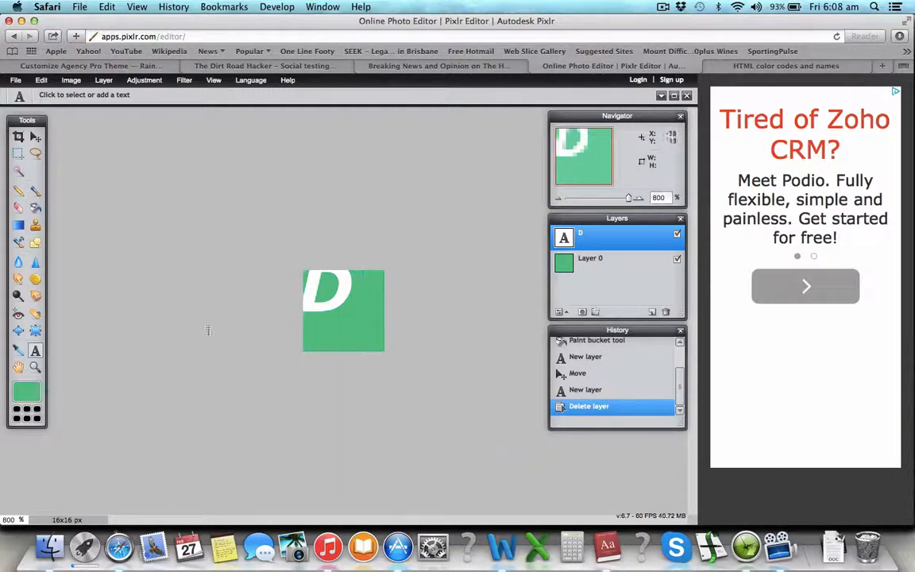
left_click(36, 136)
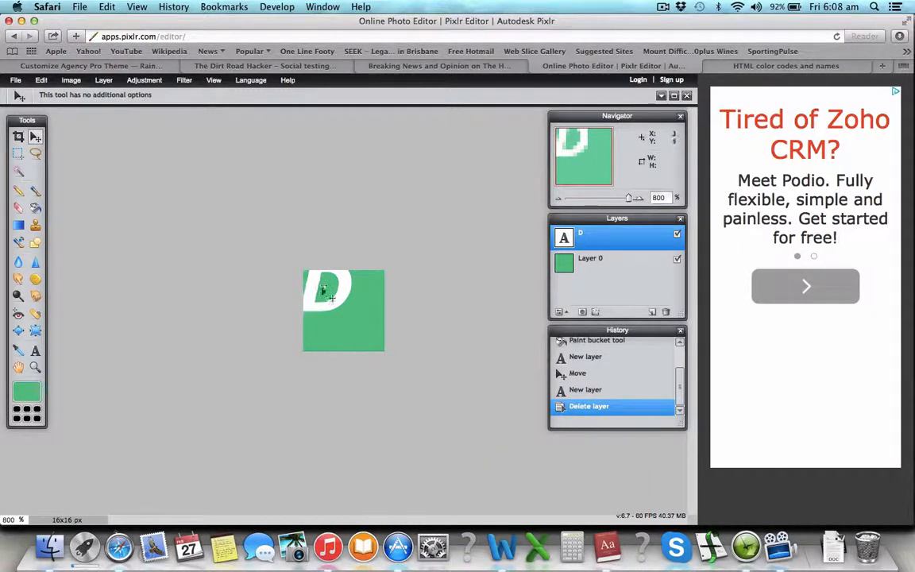
left_click_drag(306, 277, 333, 316)
- Add a text layer with the letter "R" in white (ffffff) and move it to the lower-right corner of the green square, beside the D
left_click(35, 350)
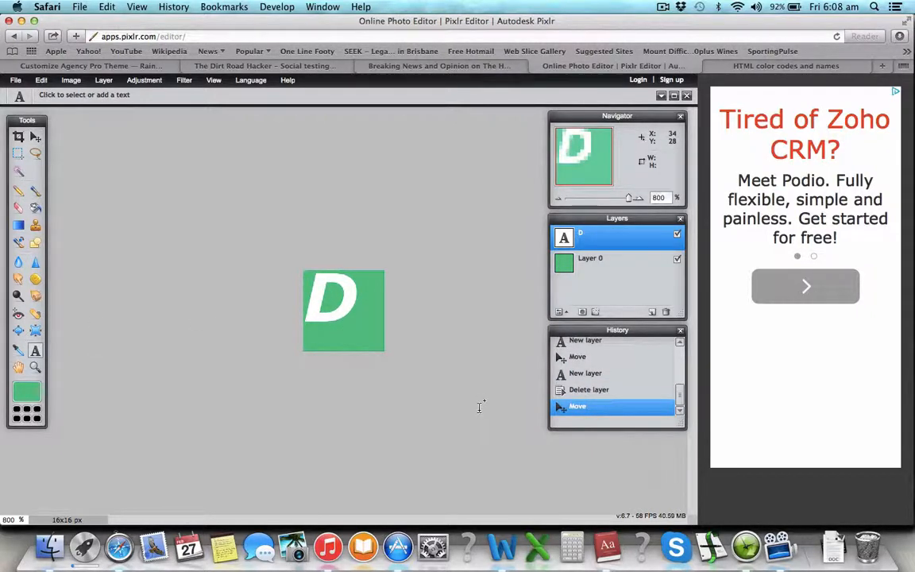
left_click(372, 346)
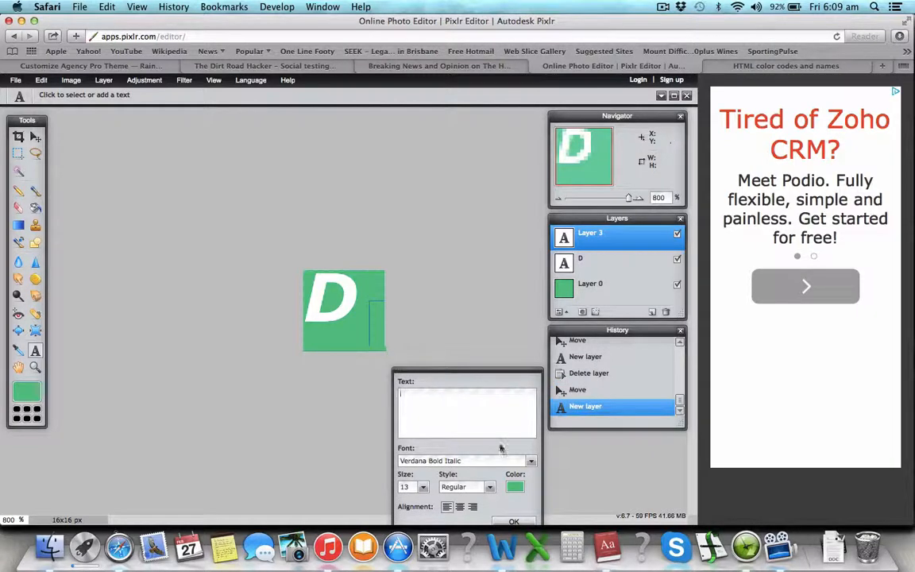
left_click(518, 485)
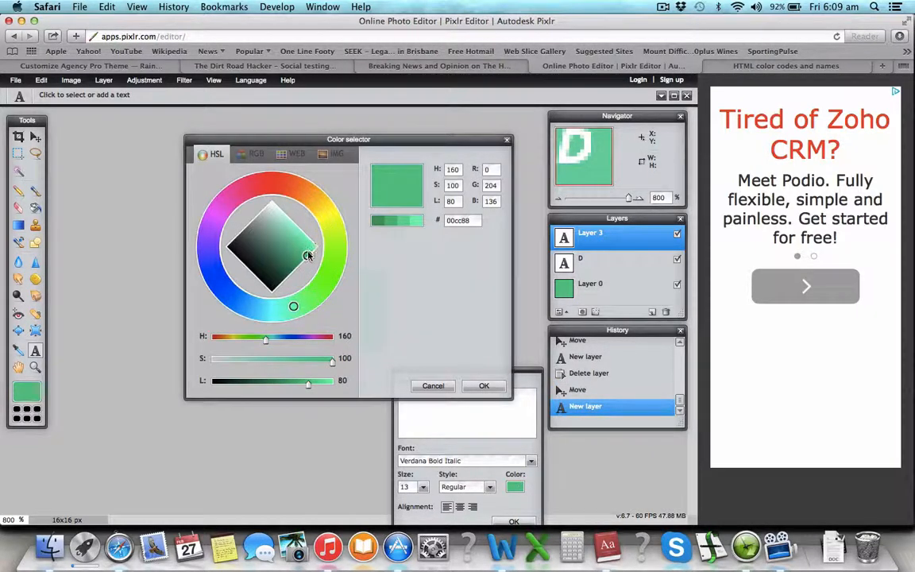
mouse_move(308, 255)
left_mouse_down()
mouse_move(247, 189)
mouse_move(246, 162)
left_mouse_up()
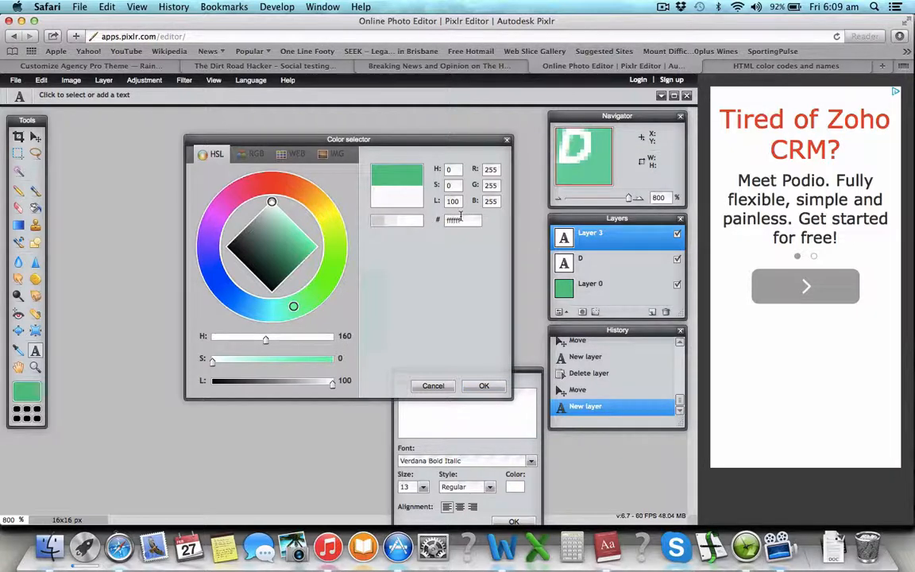
left_click(480, 385)
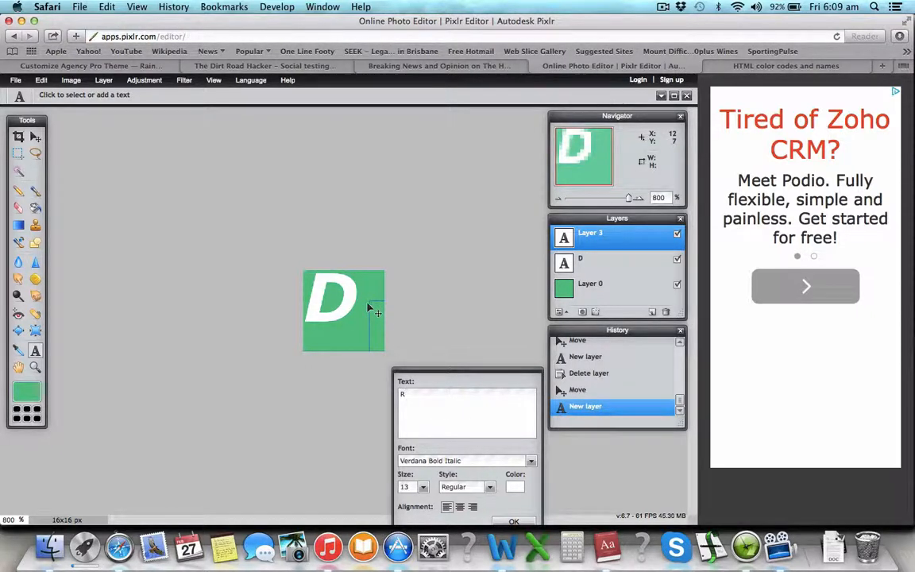
left_click(513, 523)
left_click(35, 137)
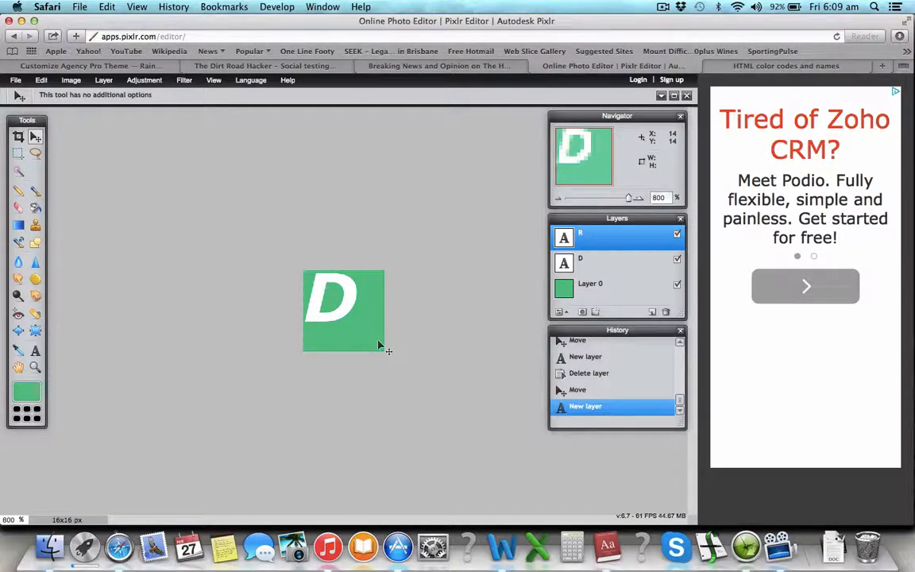
left_click_drag(352, 331, 331, 313)
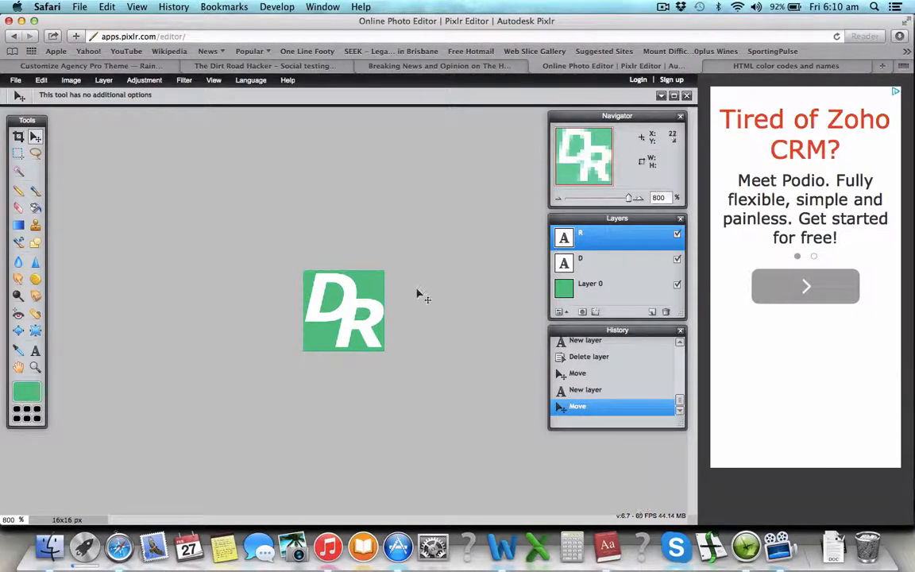
left_click(16, 80)
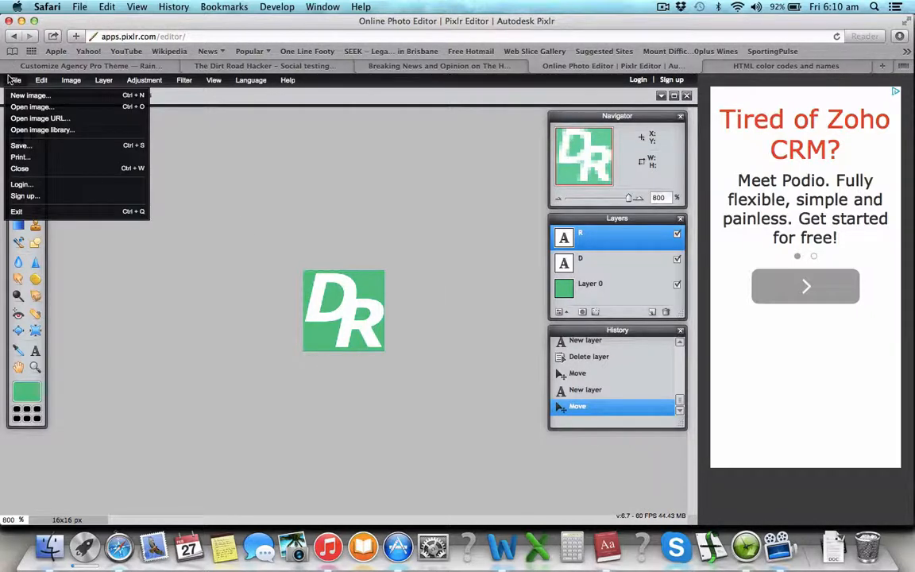
left_click(23, 146)
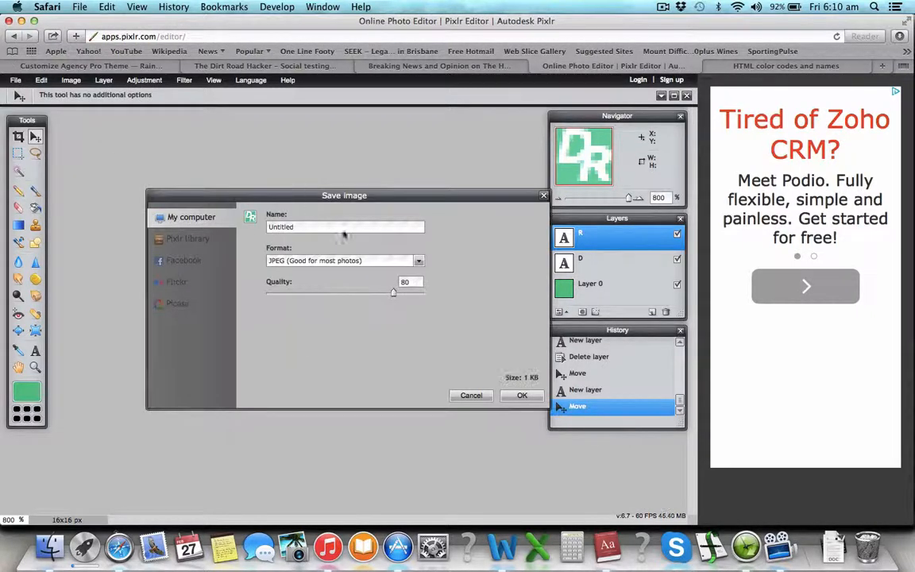
left_click(470, 396)
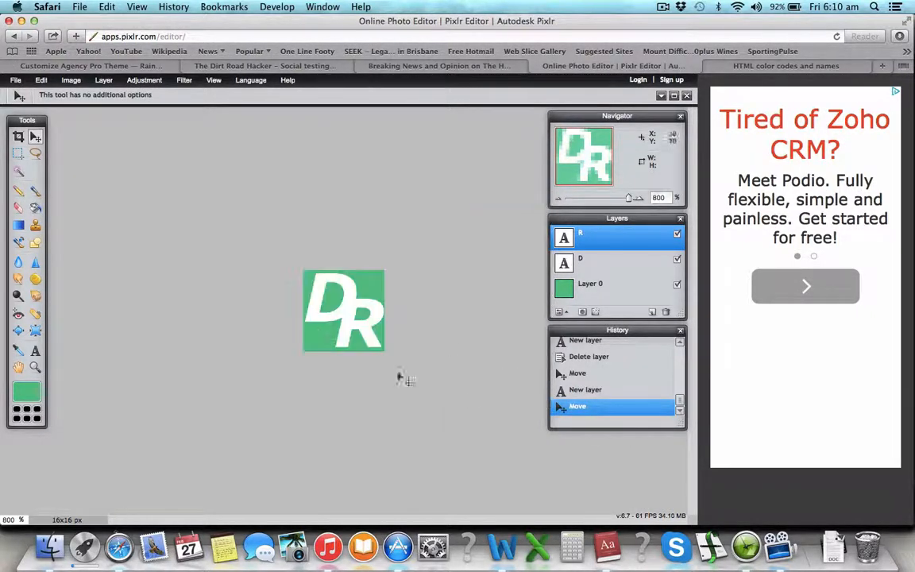
left_click(15, 80)
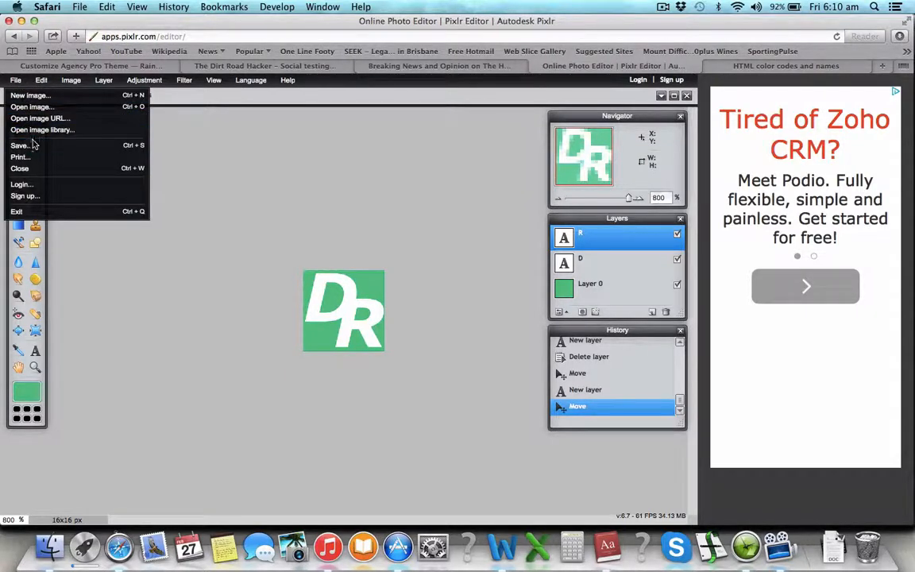
key("super+s")
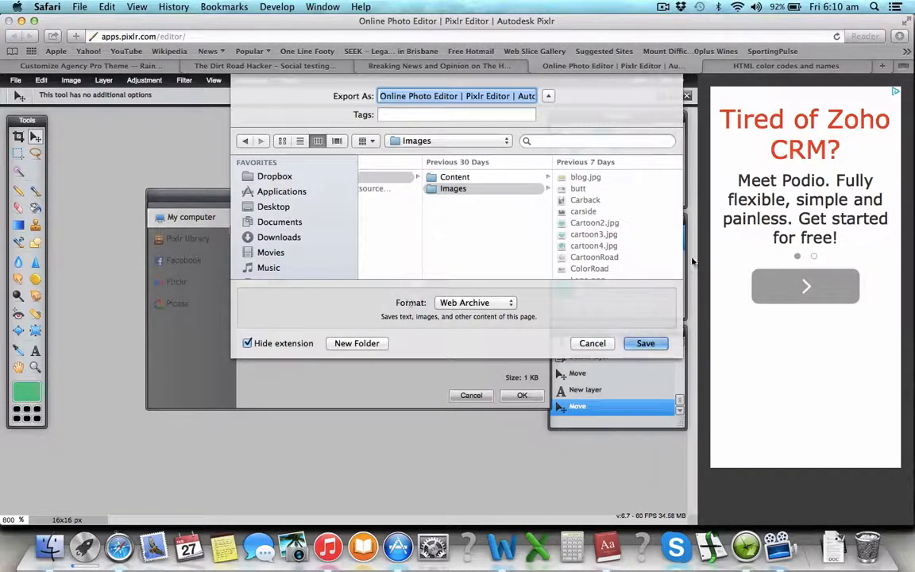
left_click(600, 343)
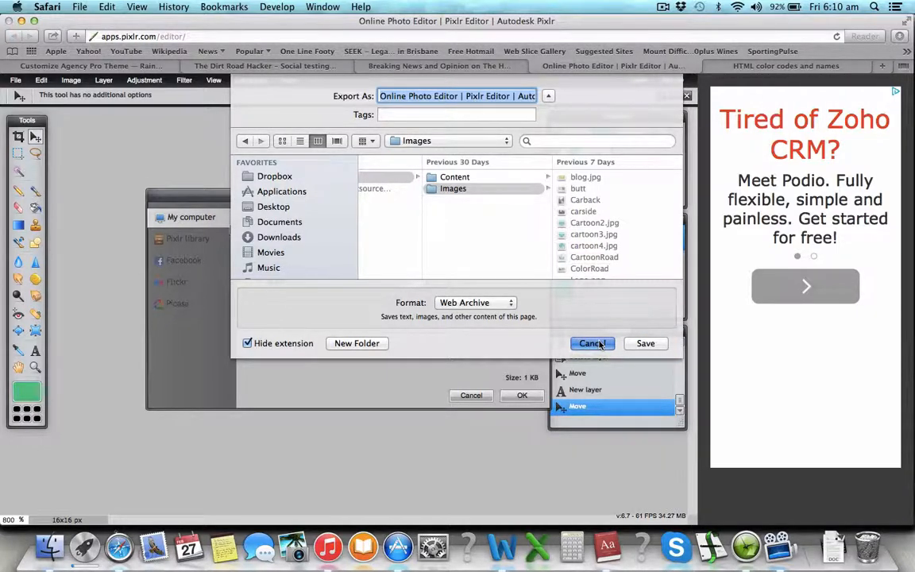
left_click(593, 345)
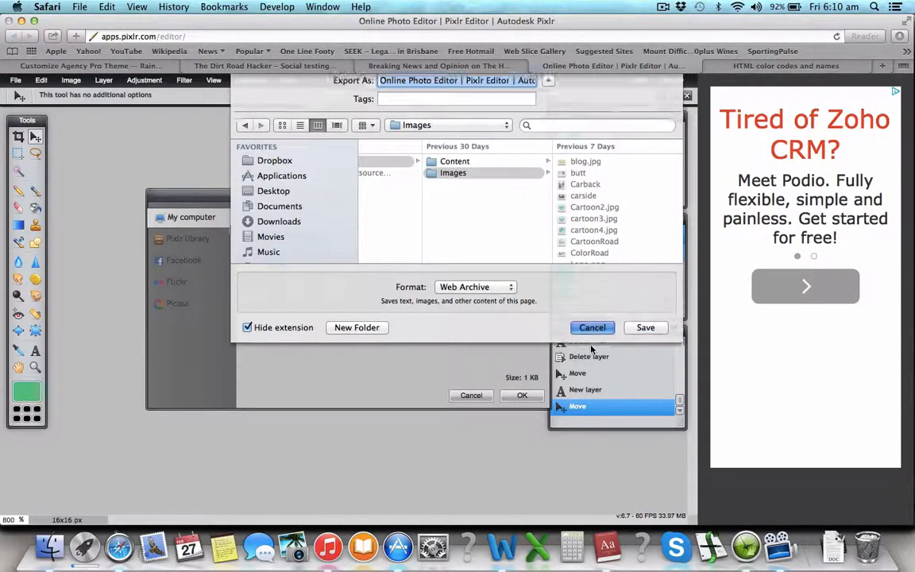
left_click(459, 394)
- Start saving the favicon image to the computer as a JPEG with the name "favicon"
left_click(15, 79)
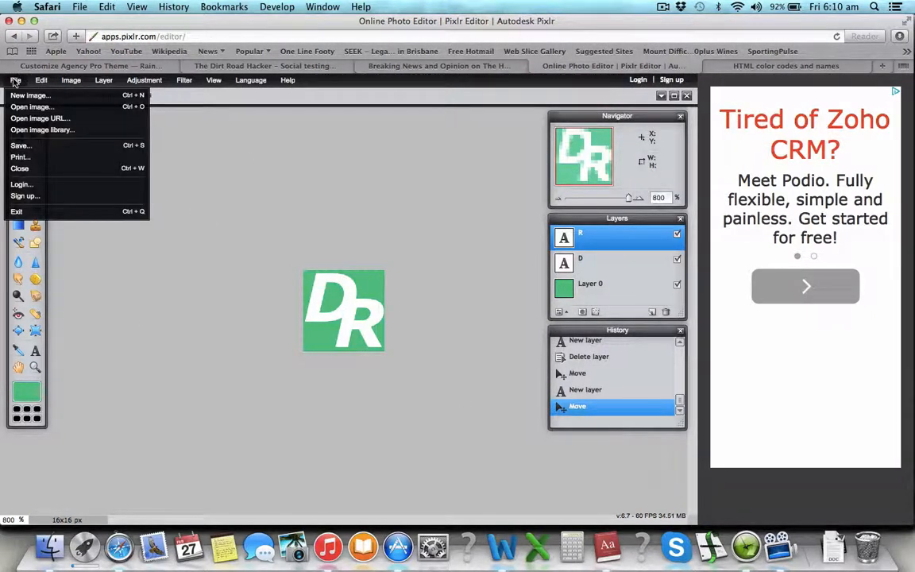
left_click(24, 146)
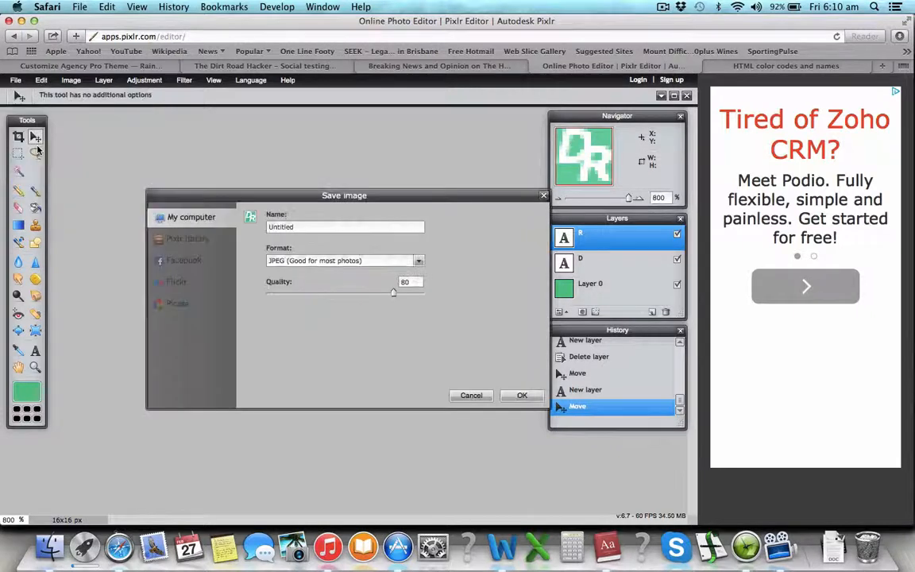
double_click(311, 229)
type("favicon")
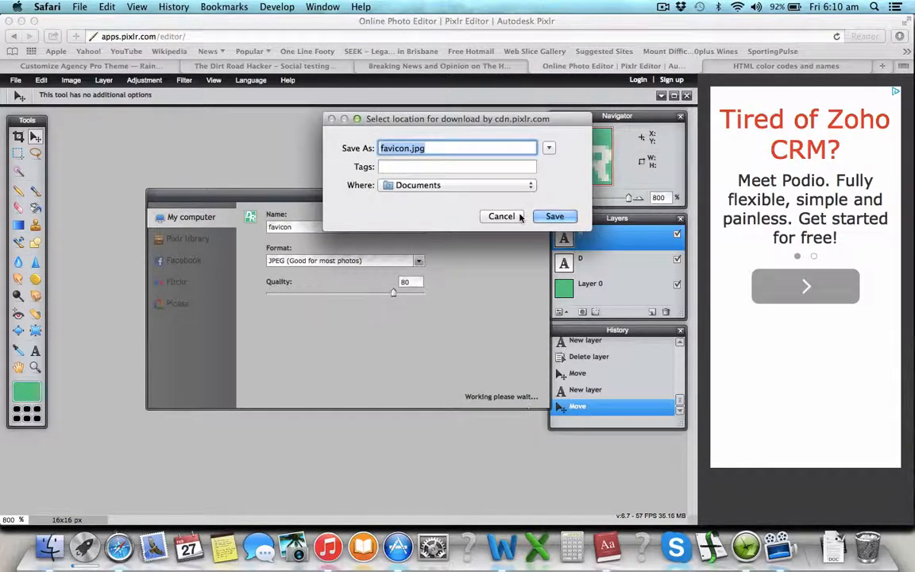
- Save favicon.jpg in the Images folder inside Assets of the Website Build folder
left_click(549, 148)
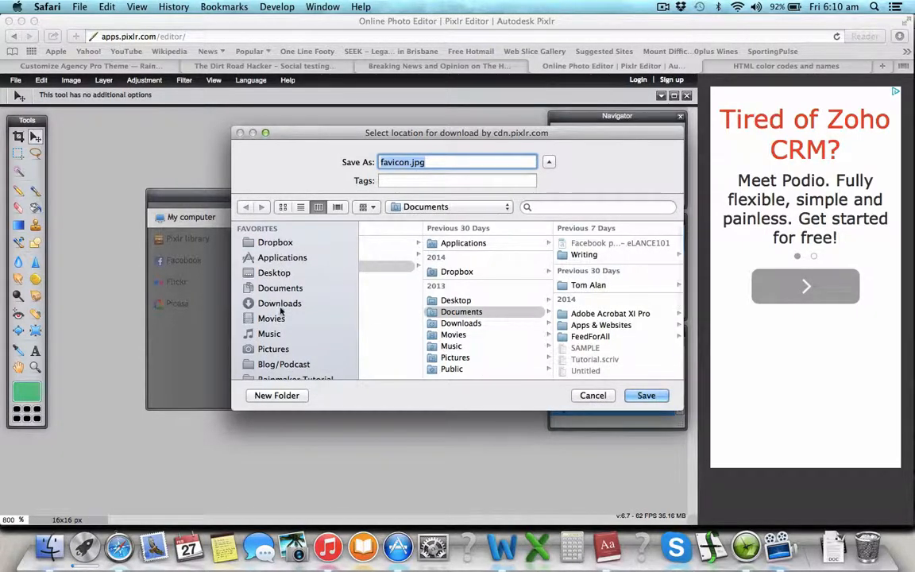
scroll(286, 317, "down", 3)
left_click(277, 332)
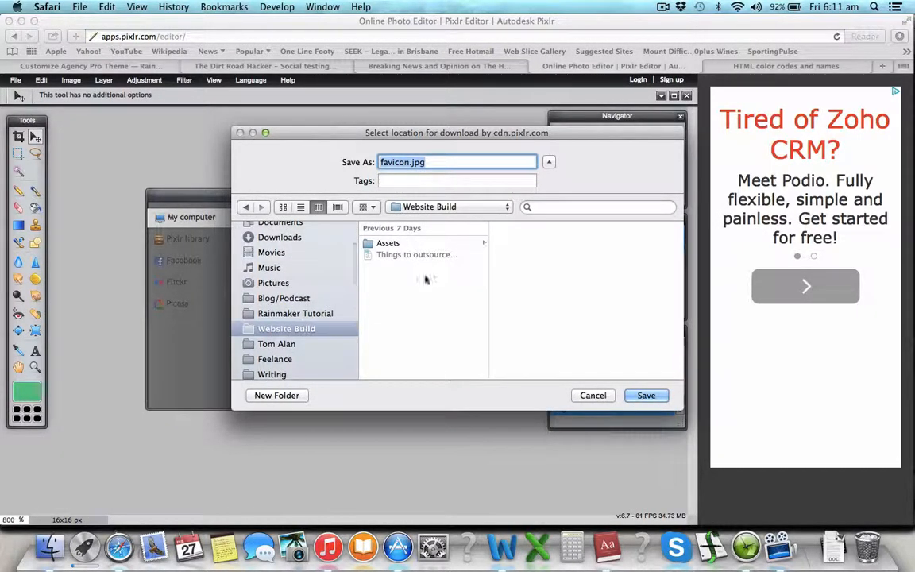
left_click(458, 249)
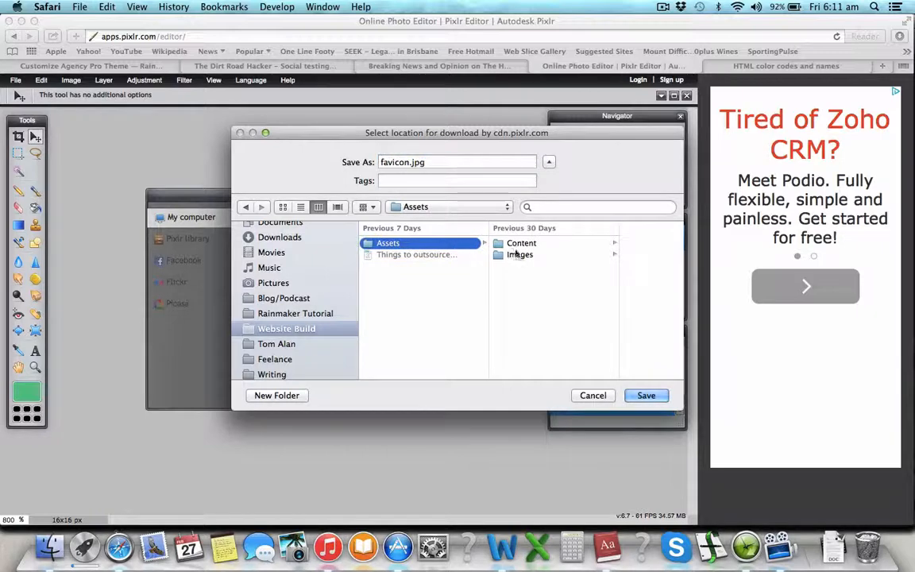
left_click(520, 255)
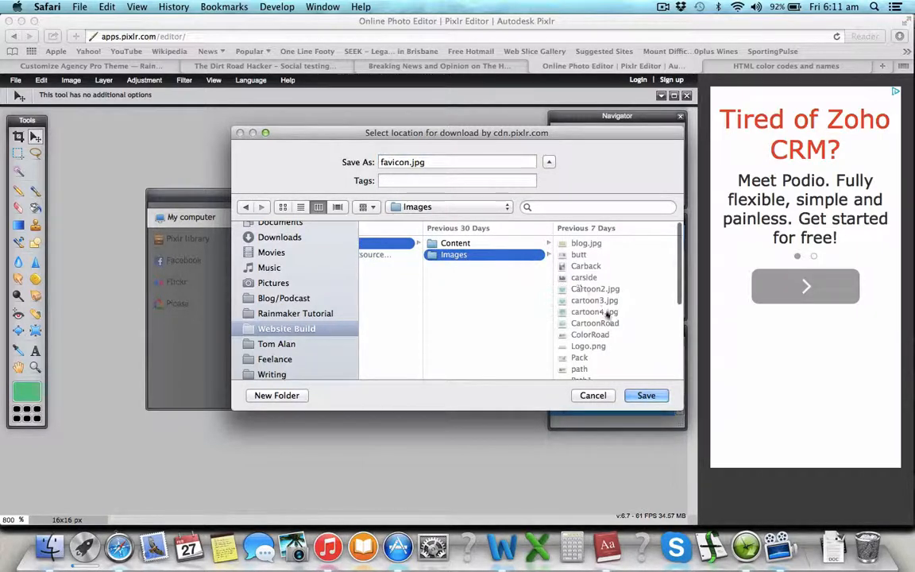
left_click(649, 394)
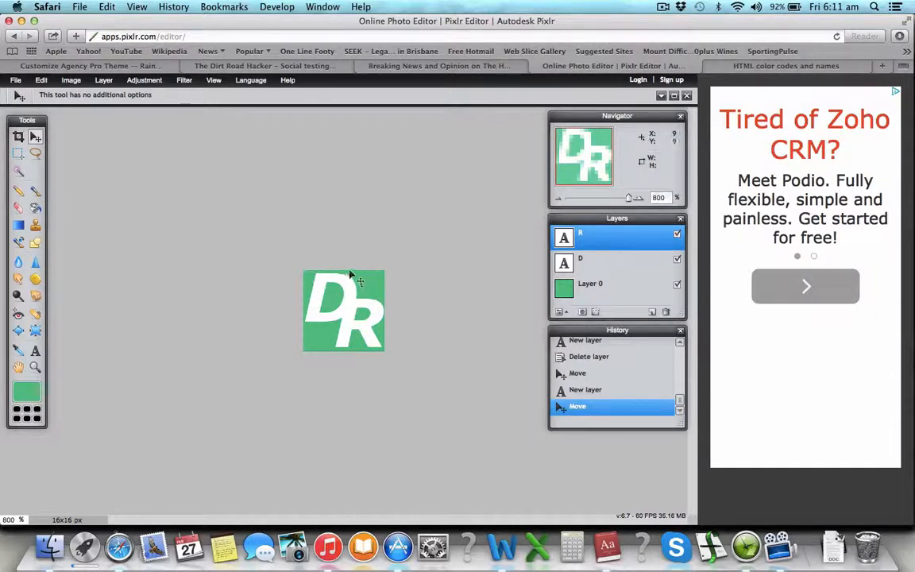
- Switch to the Rainmaker theme customizer, upload favicon.jpg from the Images folder as the site's favicon, and publish the change
left_click(146, 68)
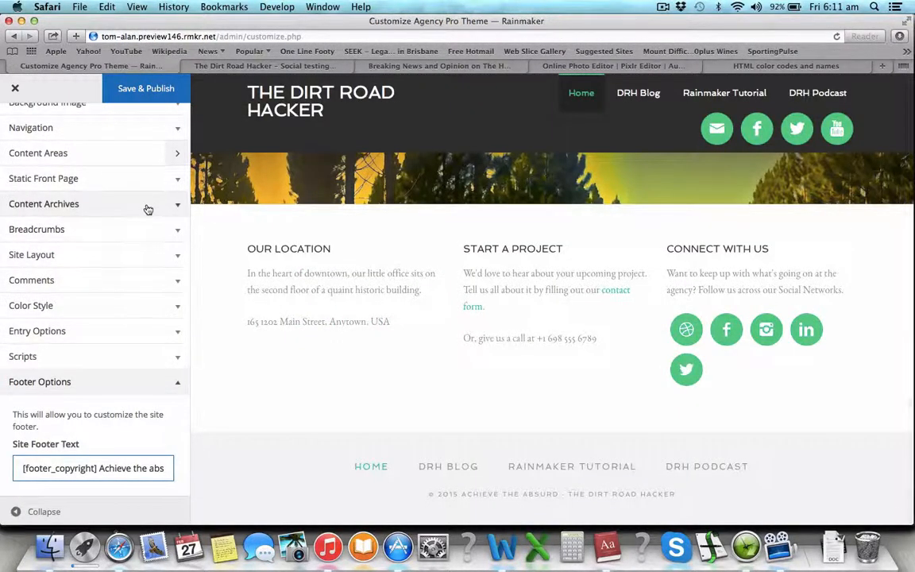
scroll(147, 206, "up", 5)
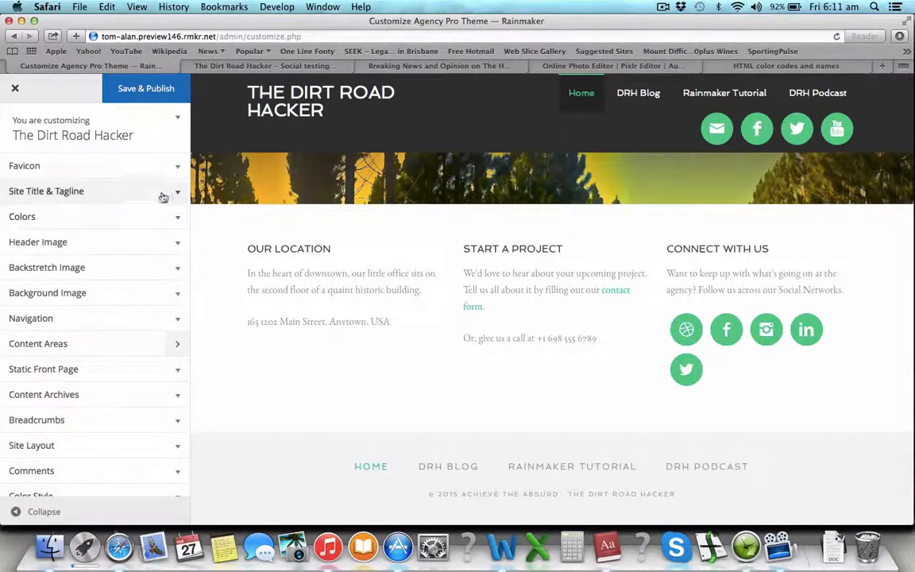
left_click(178, 170)
left_click(64, 248)
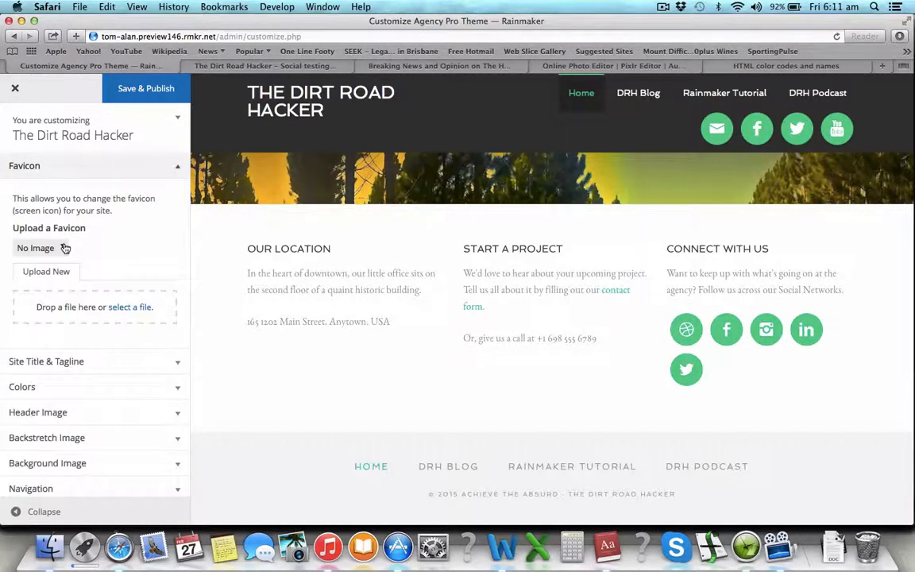
left_click(131, 308)
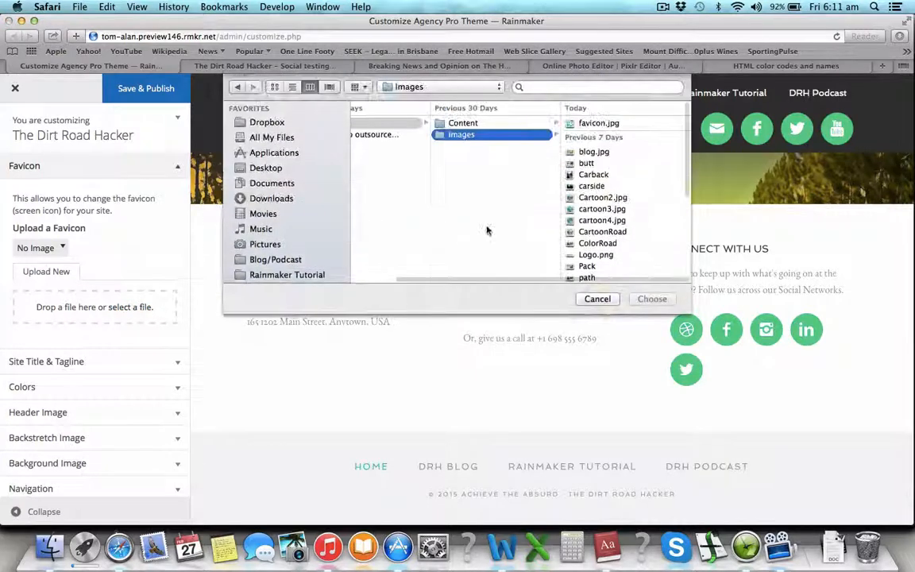
left_click(589, 123)
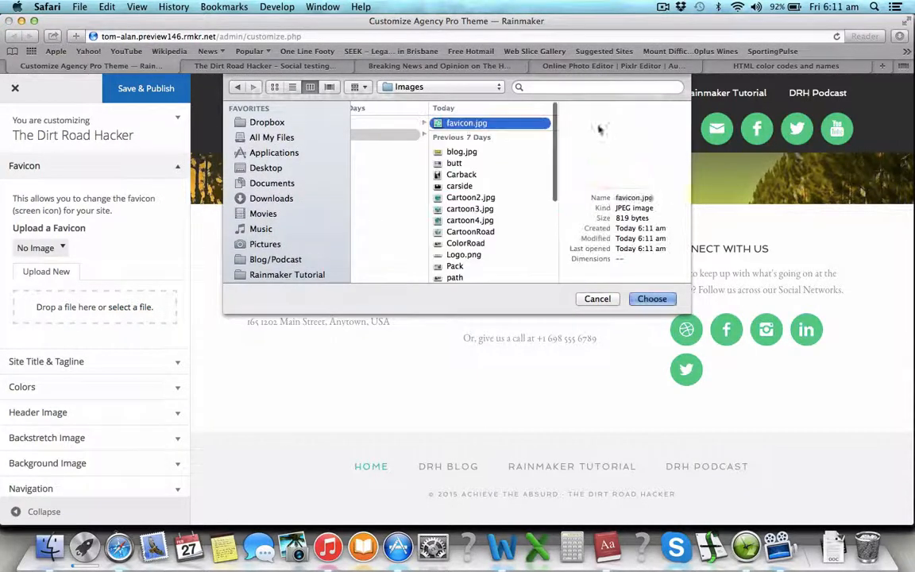
left_click(651, 298)
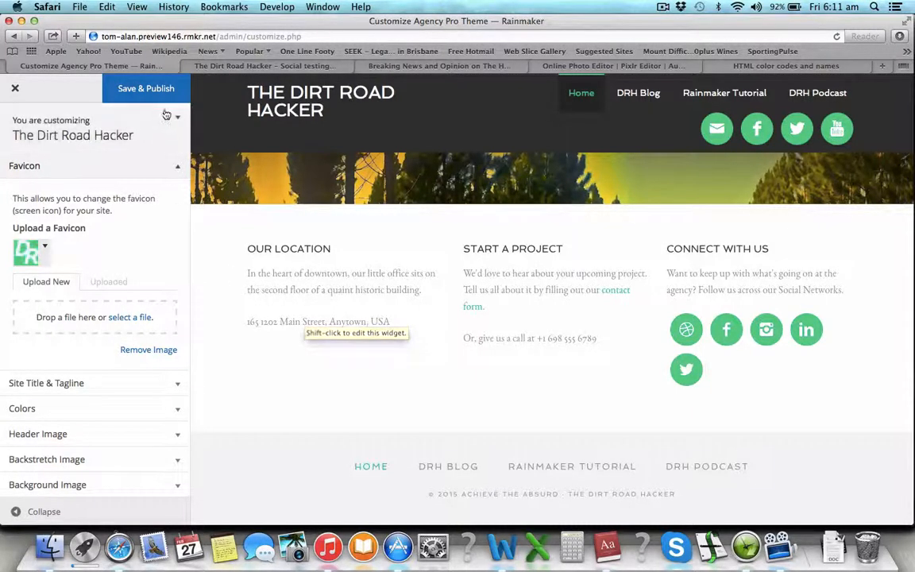
left_click(151, 89)
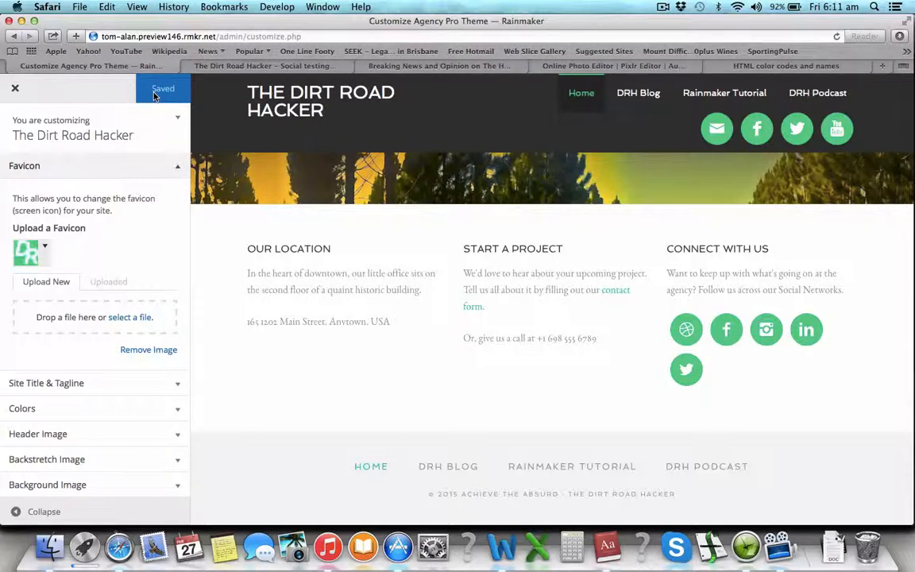
- Close the theme customizer and open the live site
left_click(16, 89)
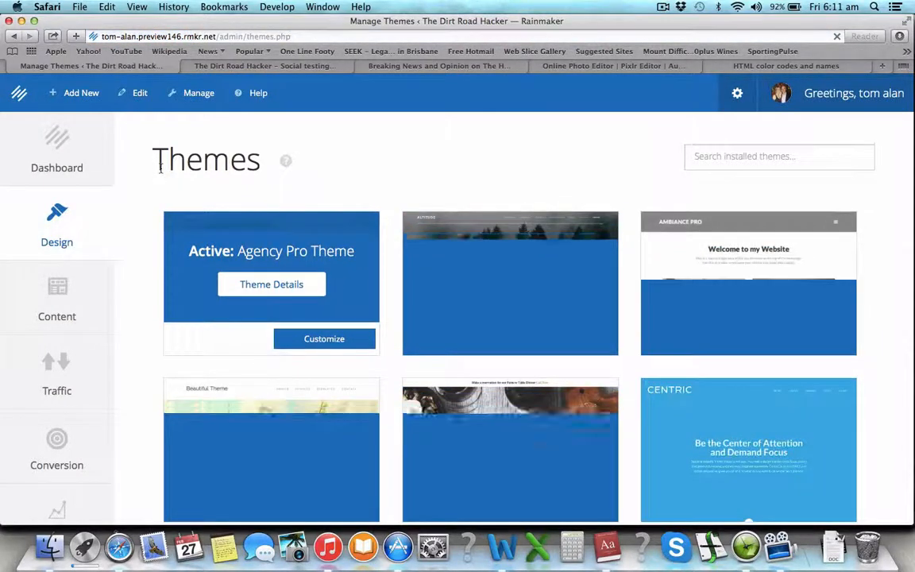
mouse_move(12, 87)
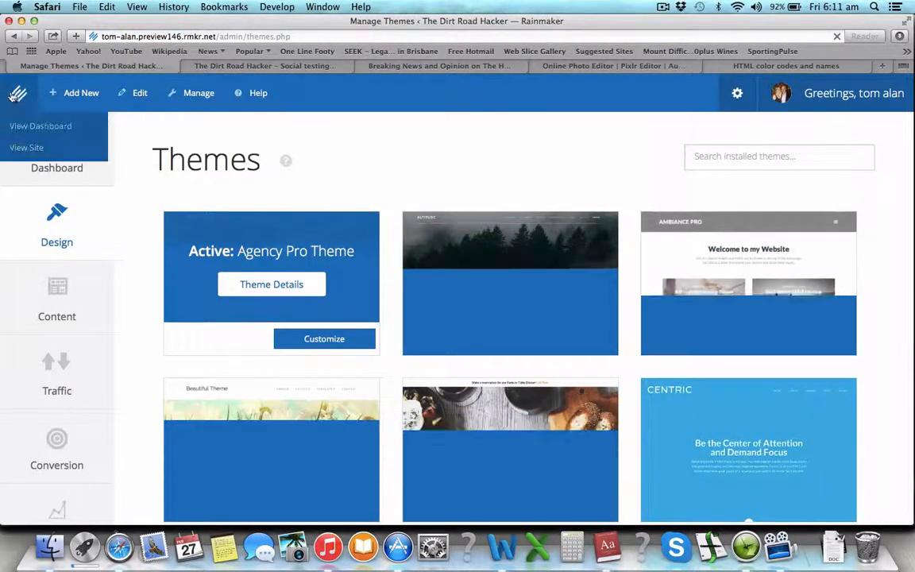
left_click(24, 148)
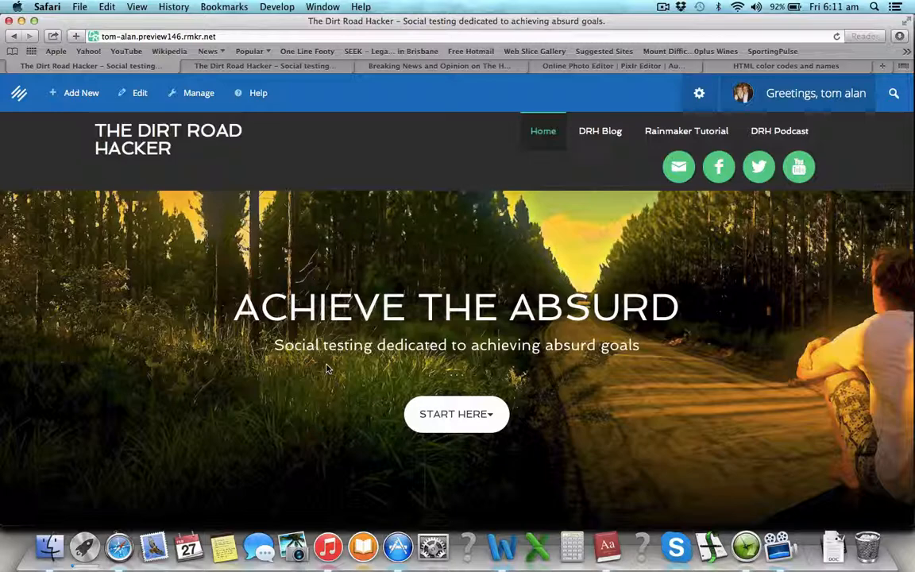
- Review the live homepage from the header banner through the posts section down to the footer
scroll(321, 440, "down", 5)
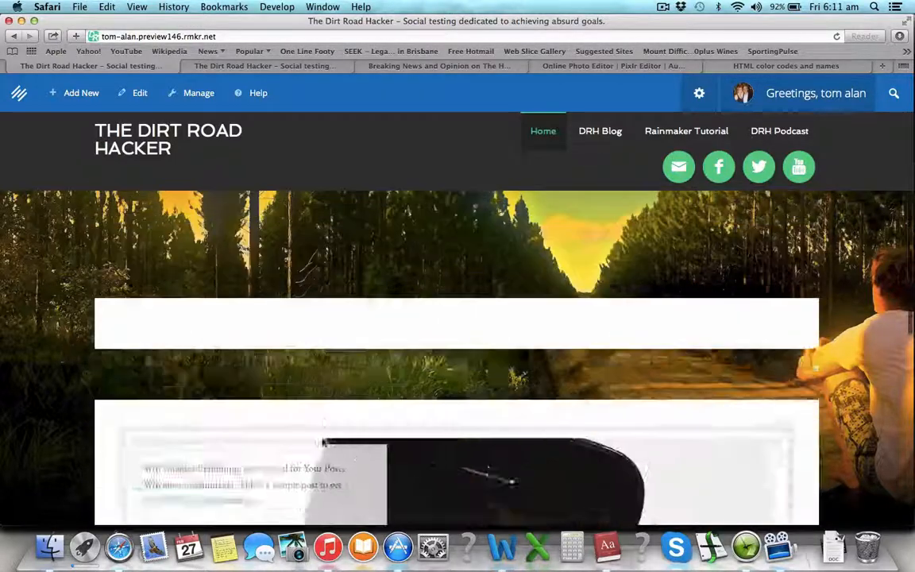
scroll(323, 442, "down", 10)
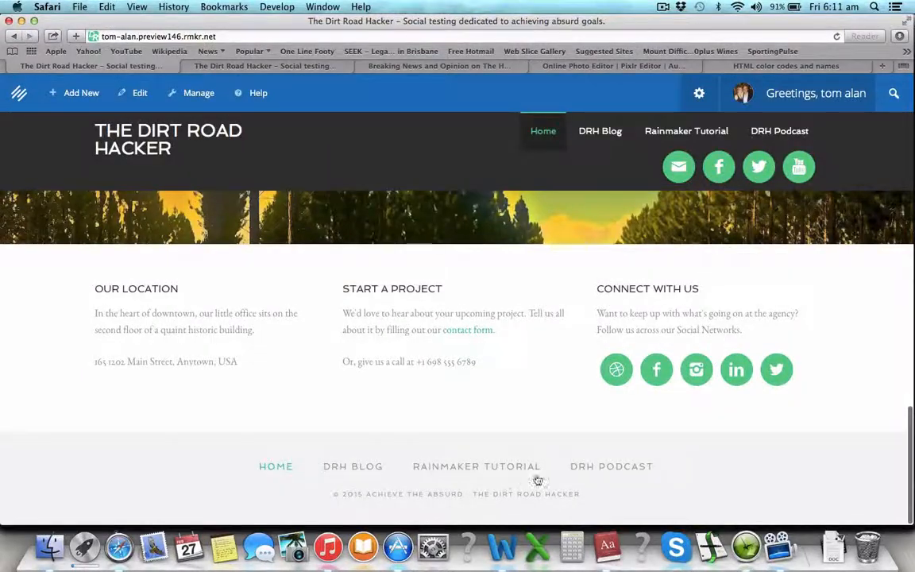
scroll(486, 300, "up", 15)
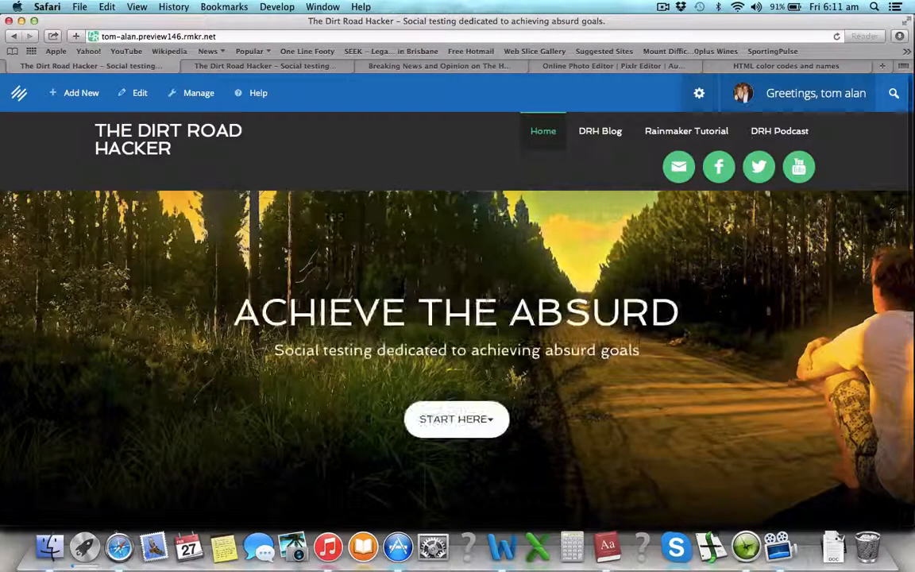
scroll(488, 300, "down", 3)
scroll(460, 379, "down", 12)
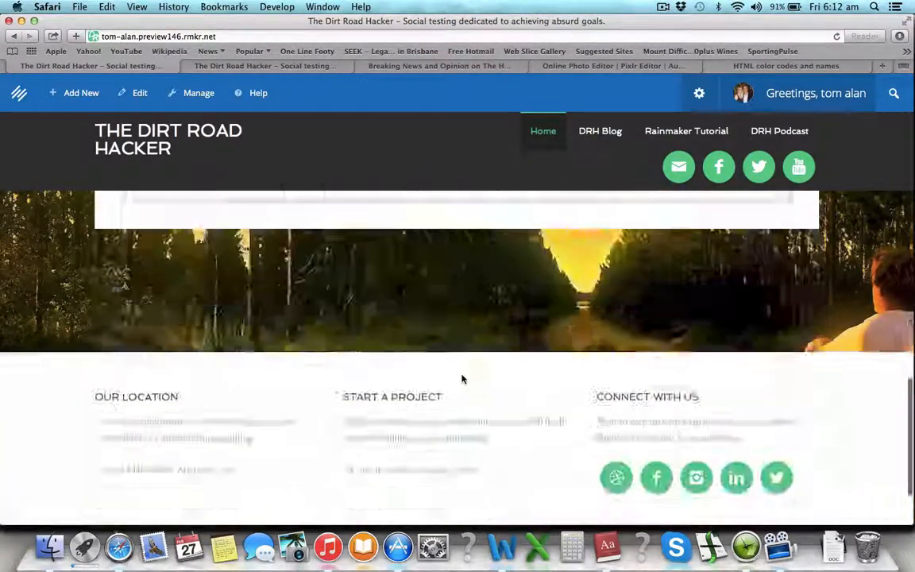
scroll(462, 378, "up", 15)
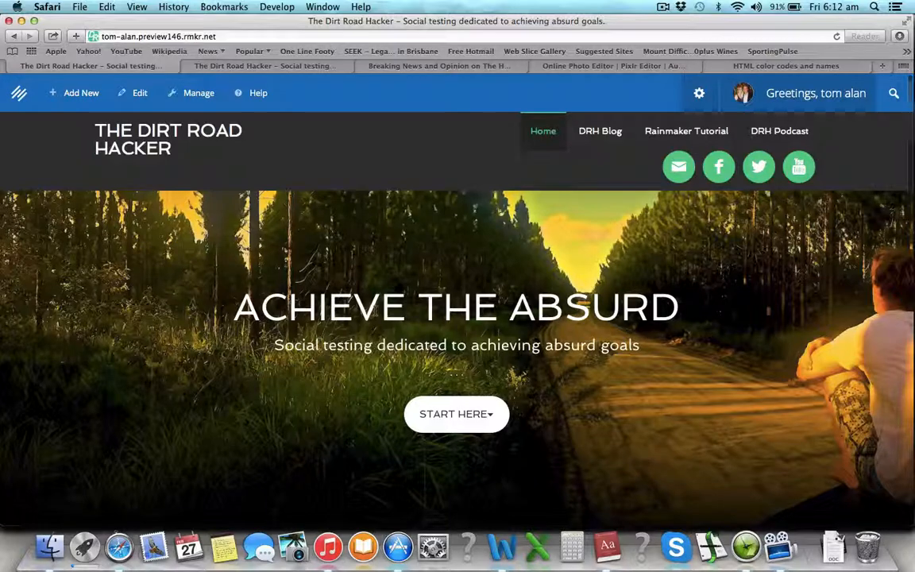
scroll(377, 359, "down", 12)
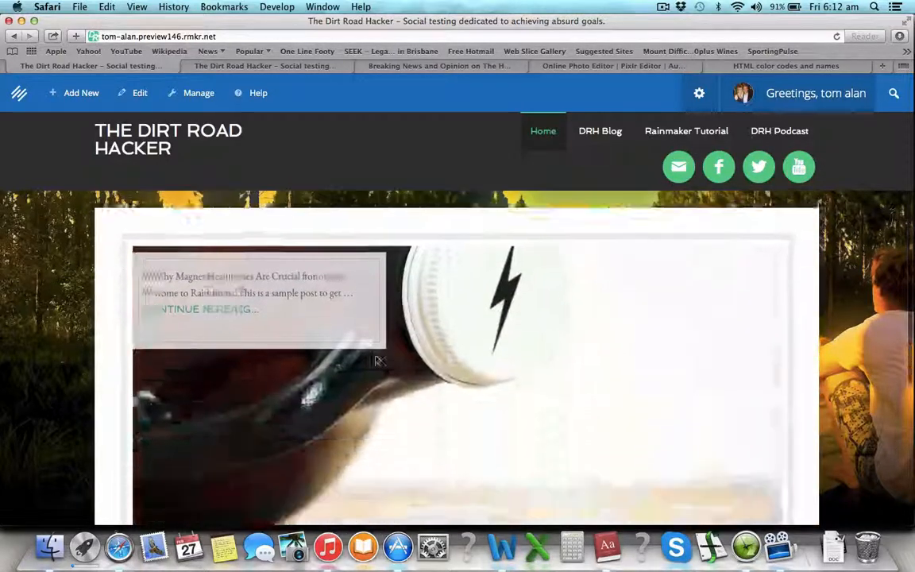
scroll(376, 357, "up", 12)
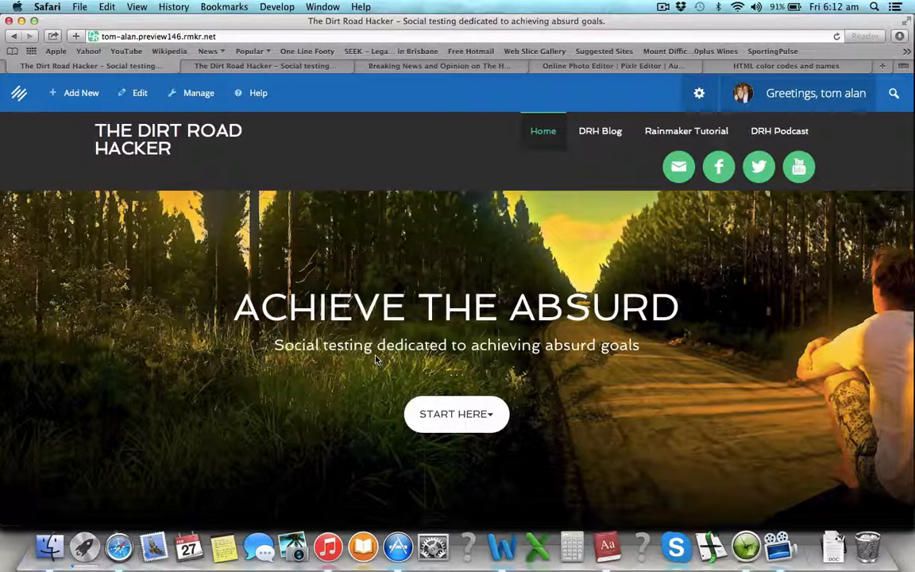
- View the DRH Blog page down to its footer and return to the homepage
left_click(619, 146)
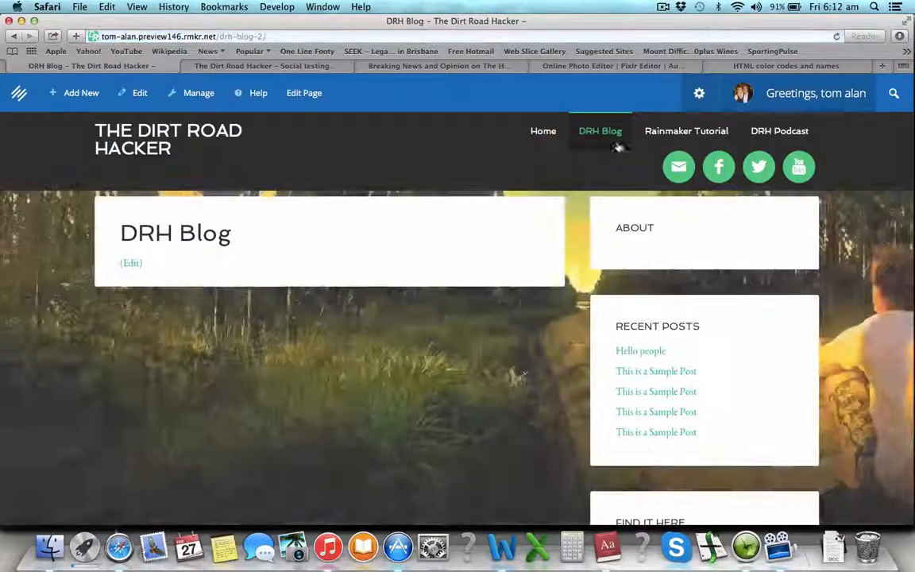
scroll(594, 298, "down", 5)
scroll(594, 298, "up", 5)
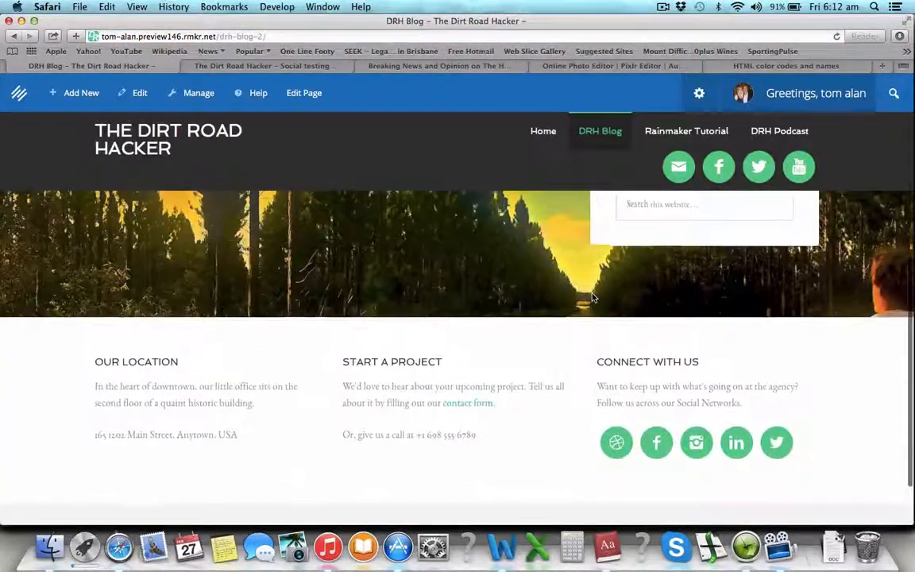
left_click(545, 133)
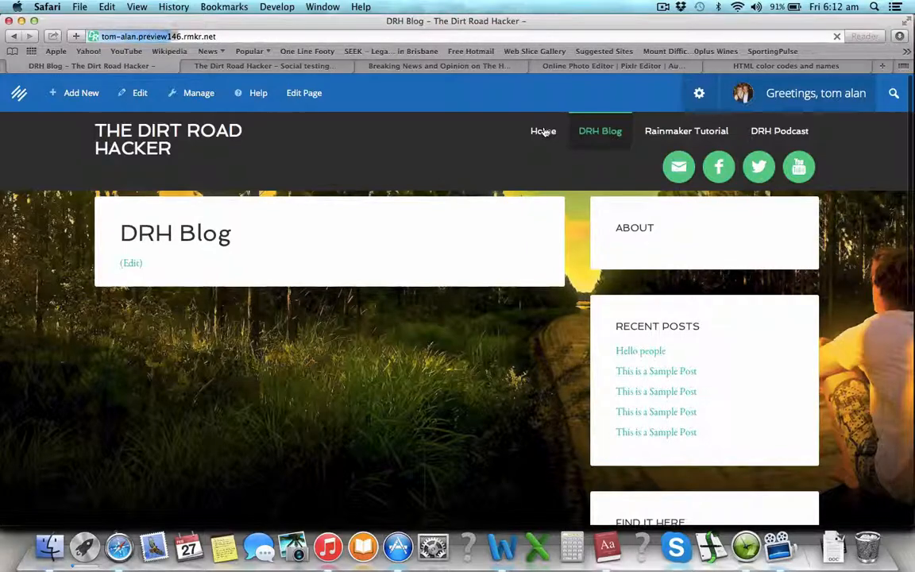